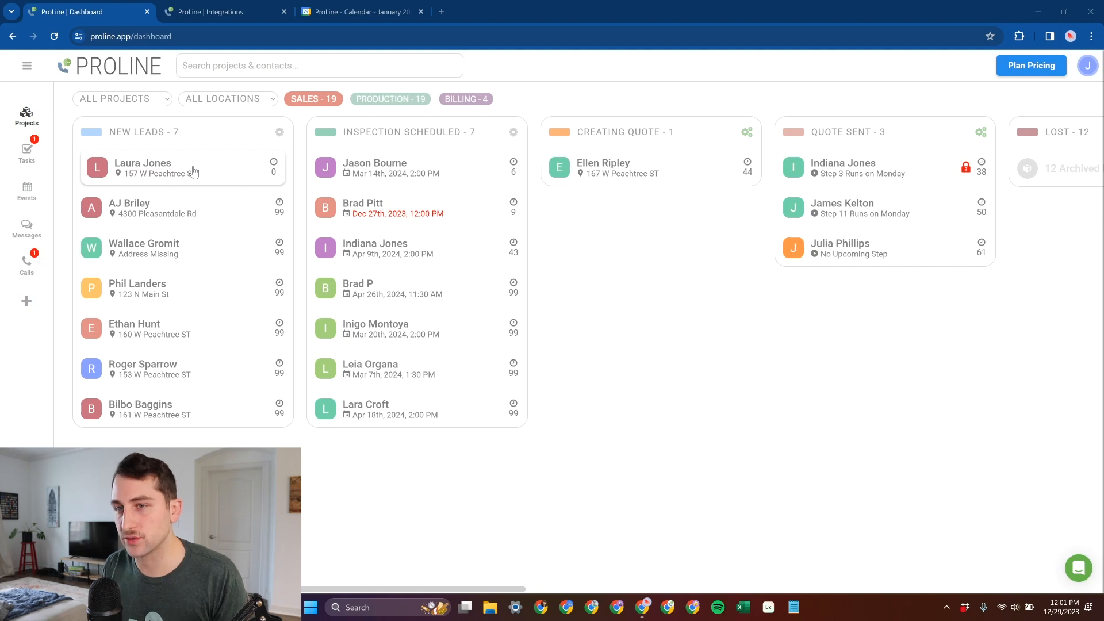
- Compare the ProLine events calendar with January 2024 in Google Calendar and check the connected calendar in the integrations
{"action": "right_click", "coordinate": [177, 161]}
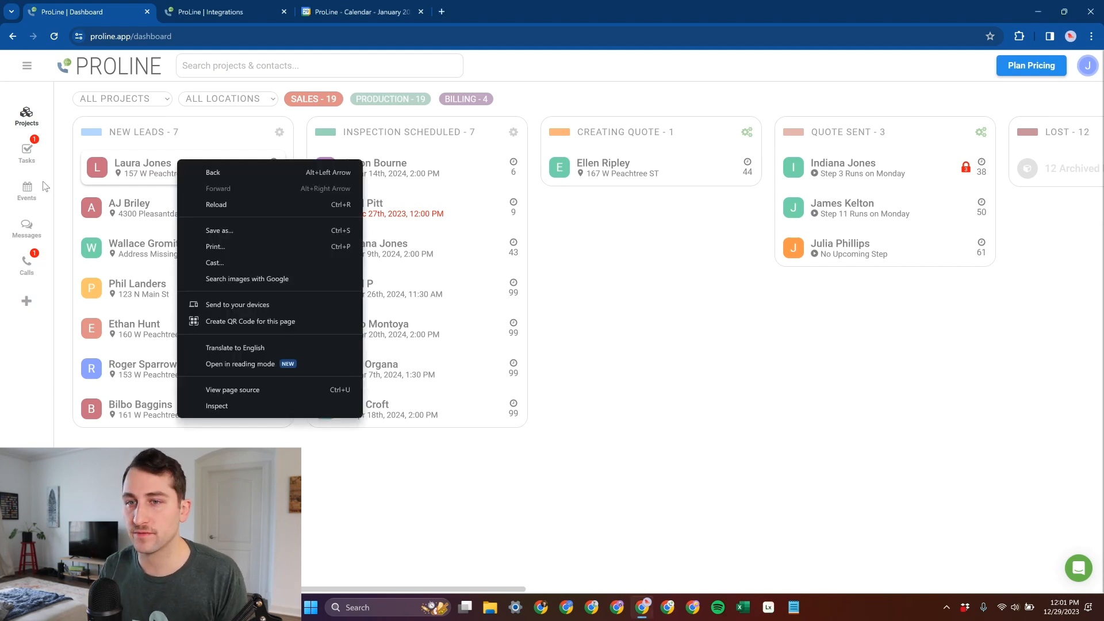
{"action": "left_click", "coordinate": [36, 191]}
{"action": "left_click", "coordinate": [37, 191]}
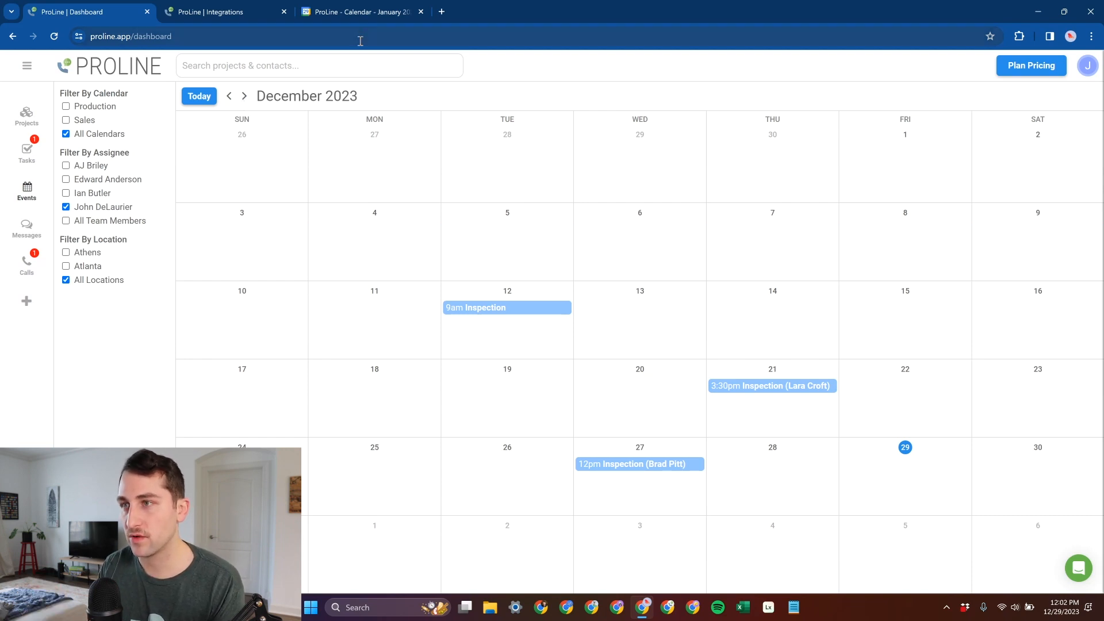
{"action": "left_click", "coordinate": [364, 11]}
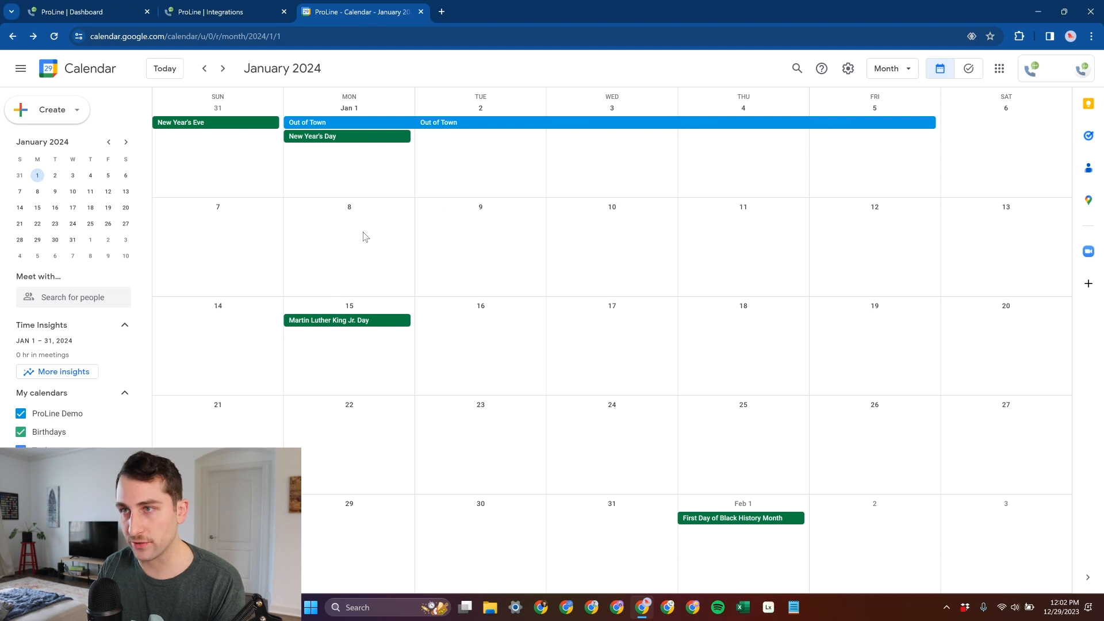
{"action": "left_click", "coordinate": [107, 10]}
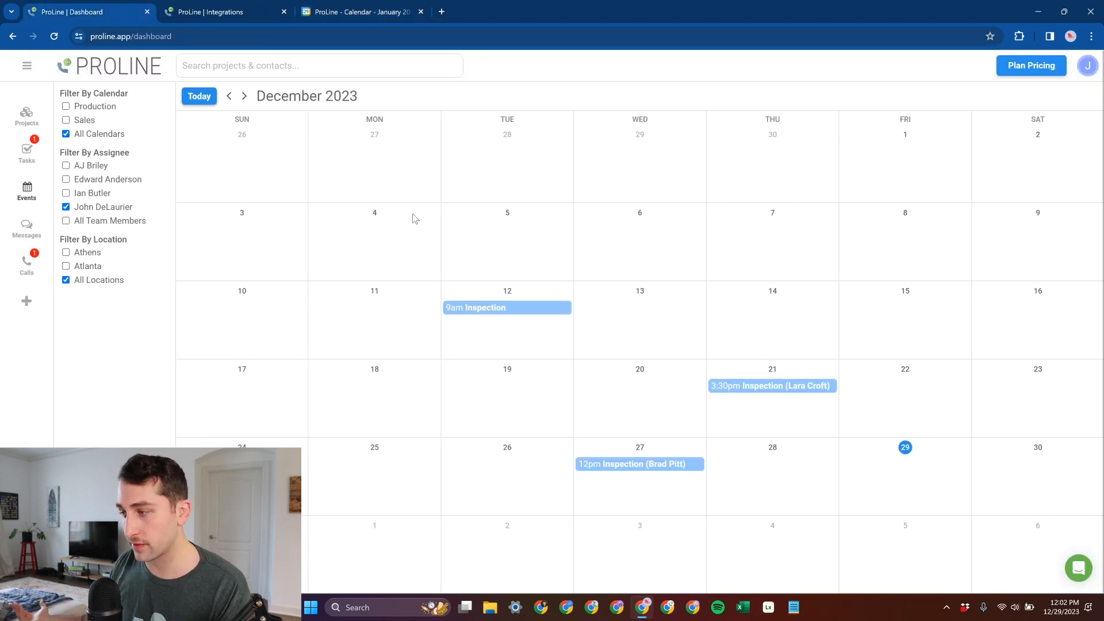
{"action": "left_click", "coordinate": [341, 6]}
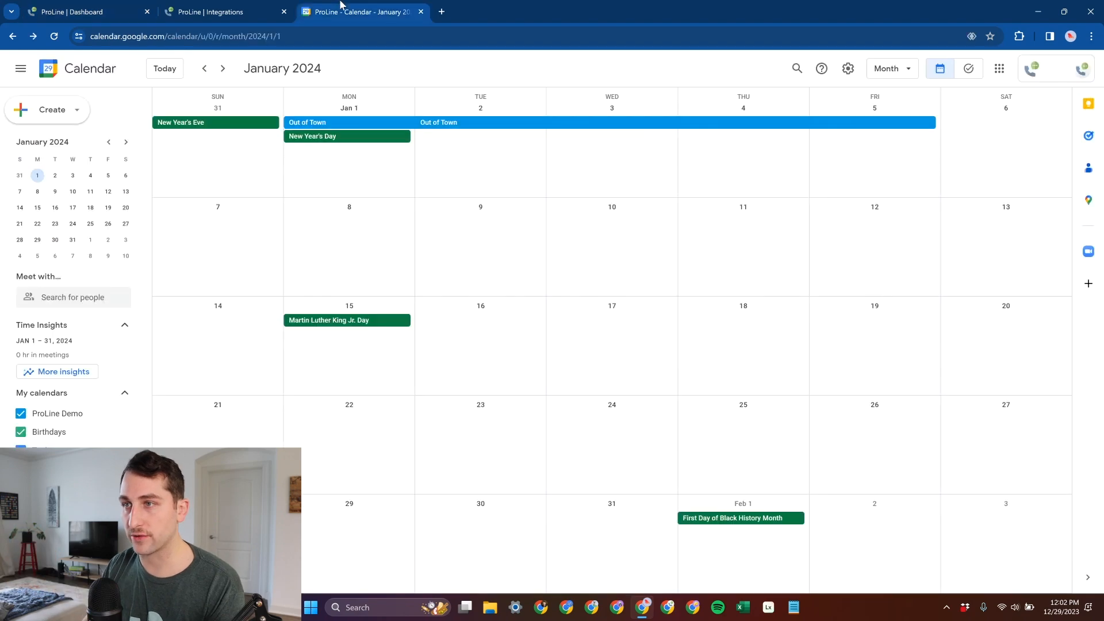
{"action": "left_click", "coordinate": [92, 11]}
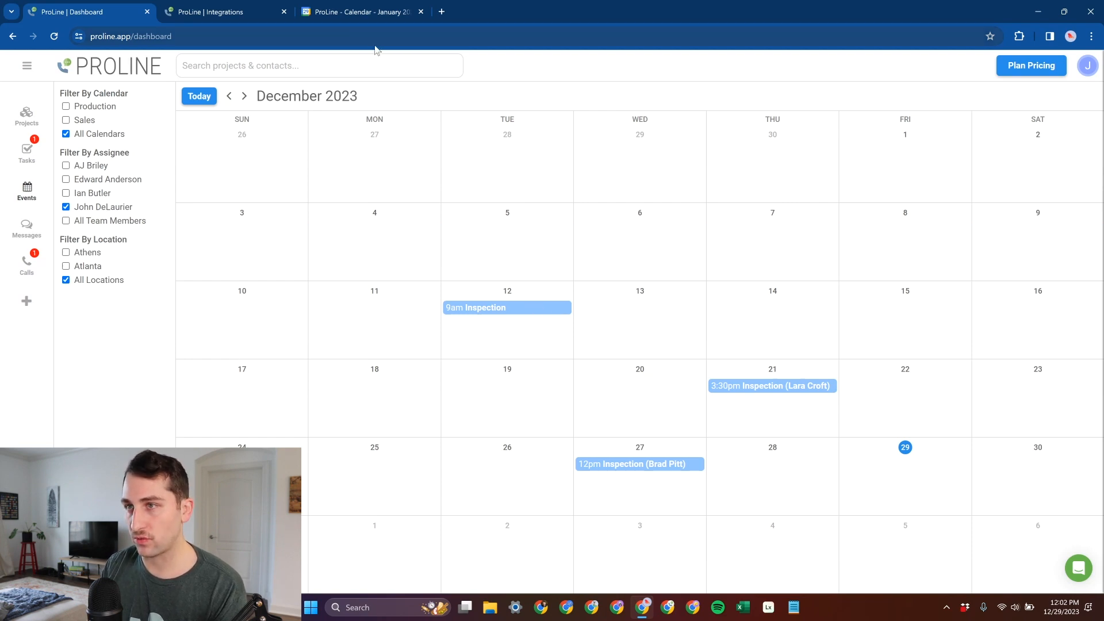
{"action": "left_click", "coordinate": [371, 7]}
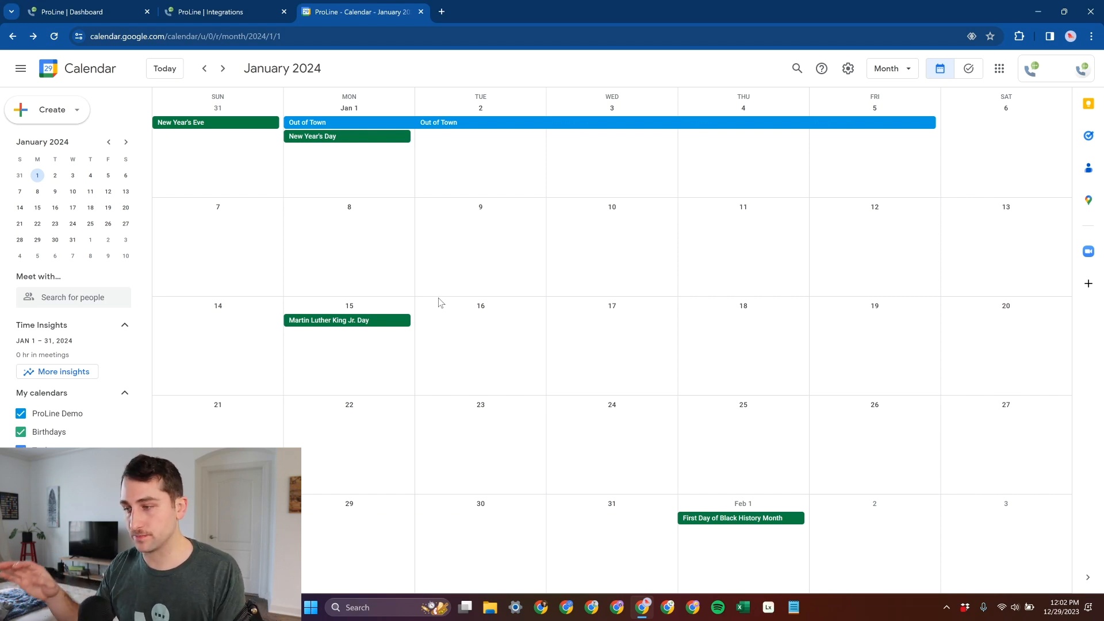
{"action": "left_click", "coordinate": [250, 5]}
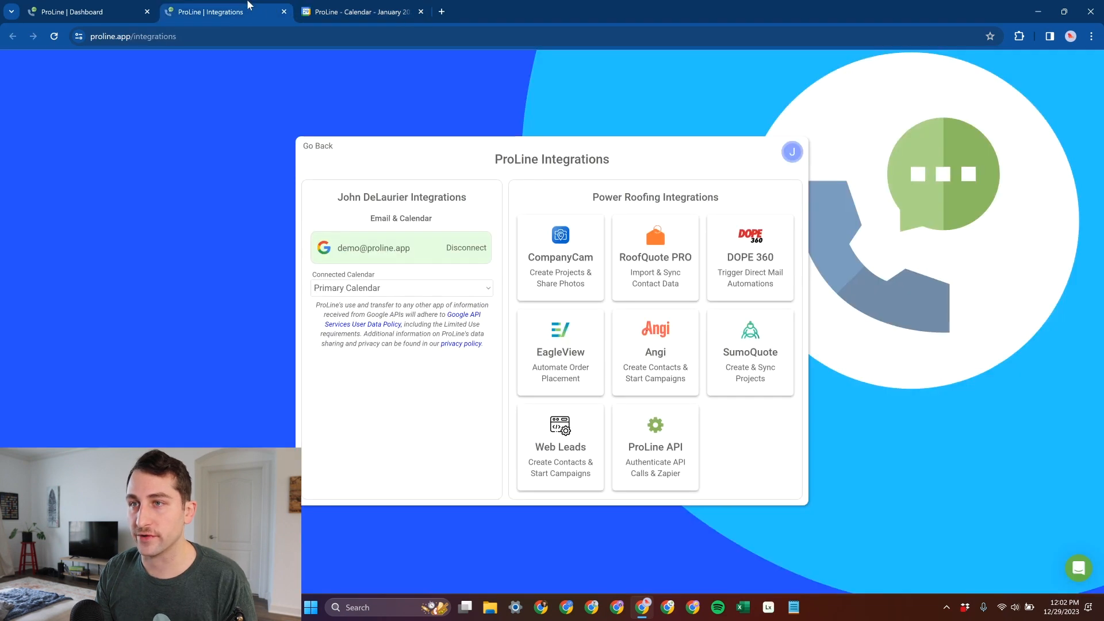
{"action": "left_click", "coordinate": [101, 6]}
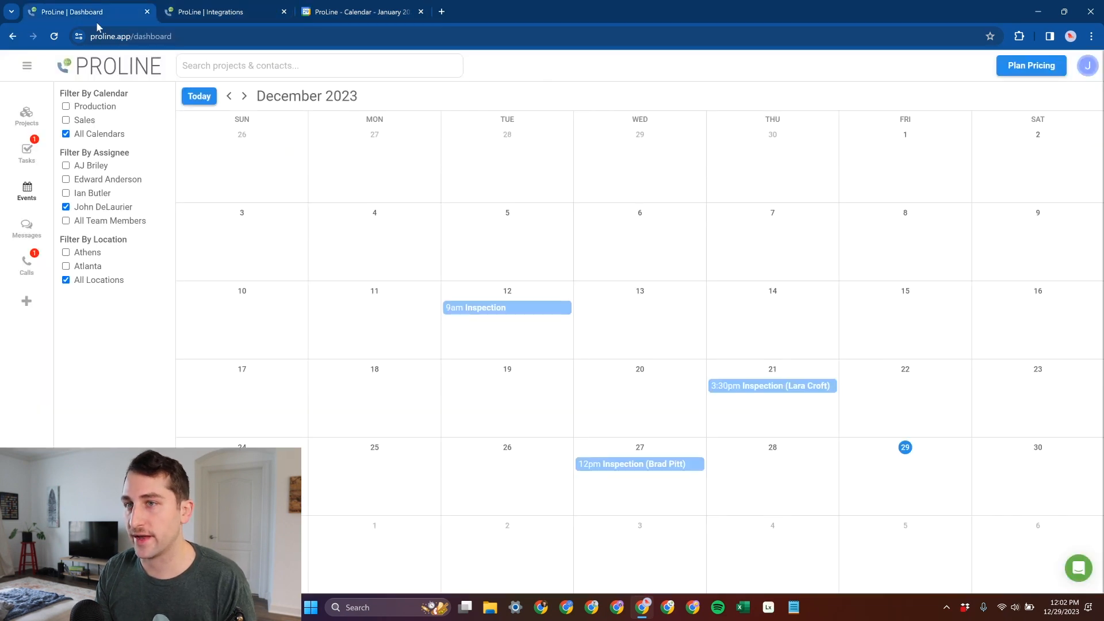
- Start a new event for the first project in the New Leads stage and show January 2024 in its date picker
{"action": "left_click", "coordinate": [26, 115]}
{"action": "left_click", "coordinate": [208, 170]}
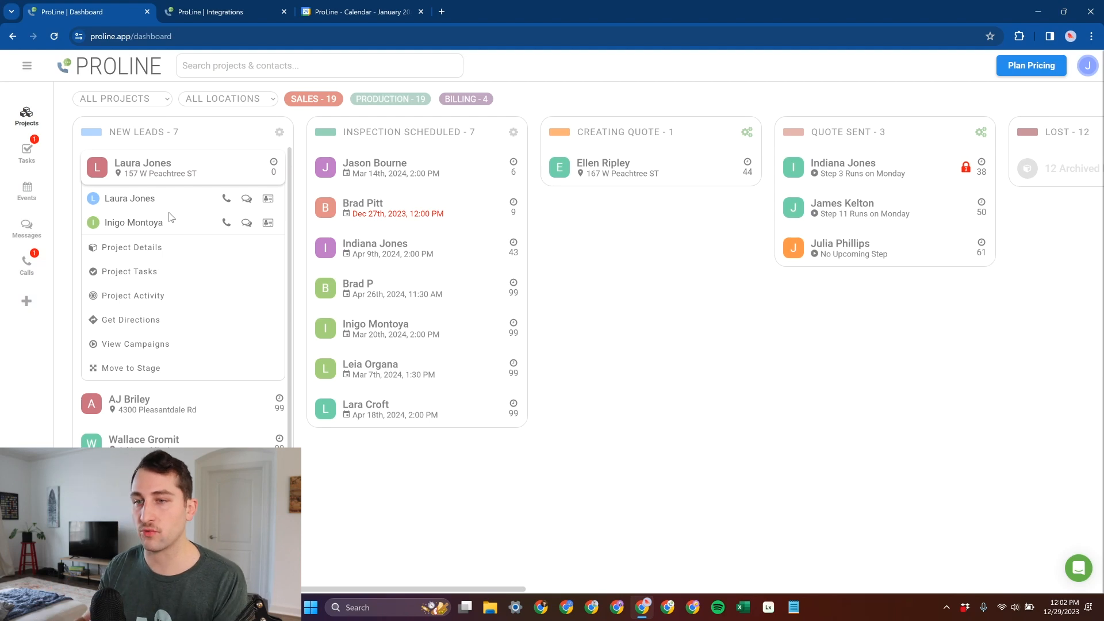
{"action": "left_click", "coordinate": [153, 249]}
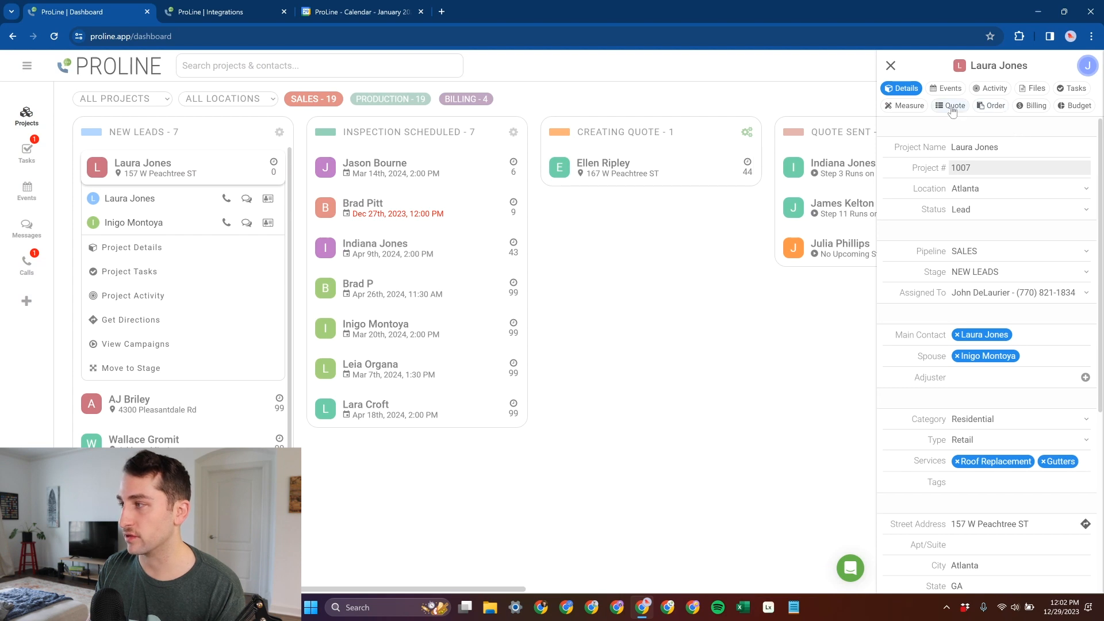
{"action": "left_click", "coordinate": [946, 89]}
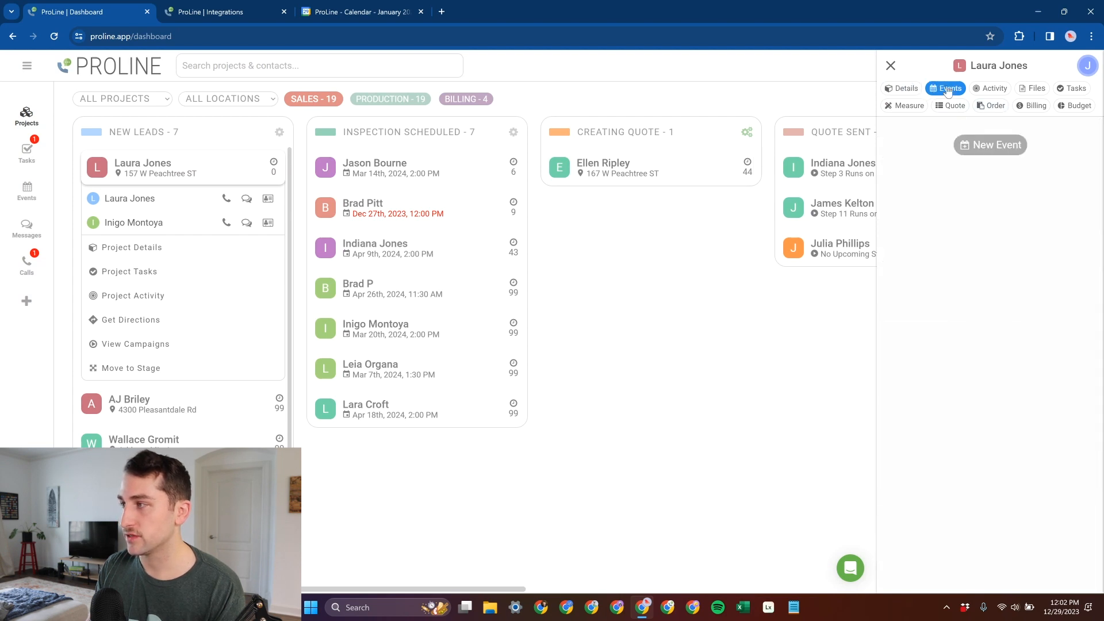
{"action": "left_click", "coordinate": [988, 147]}
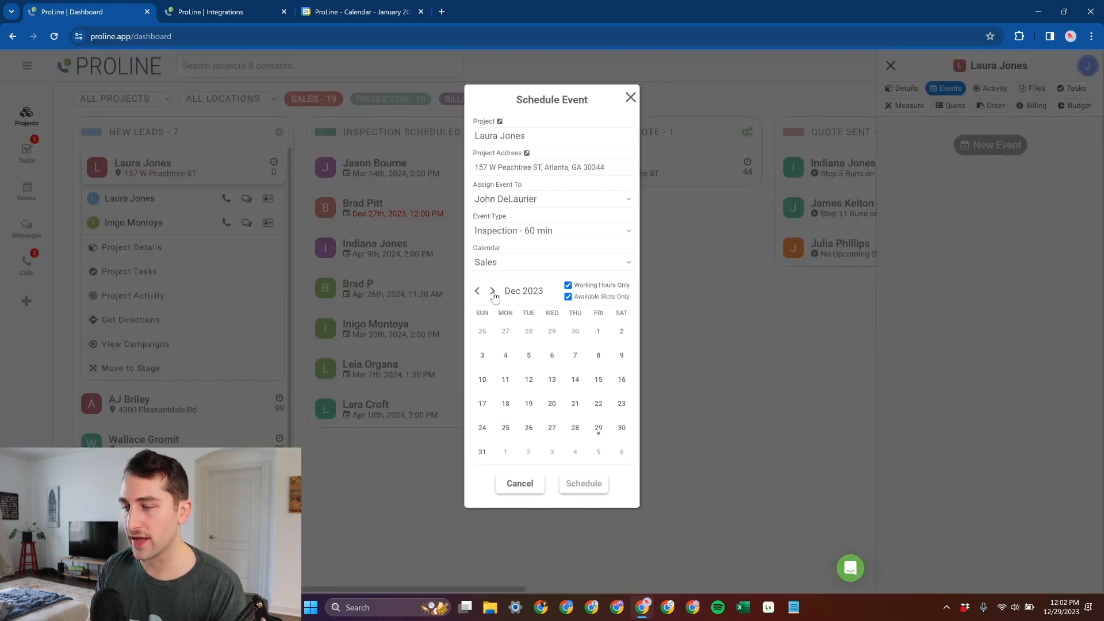
{"action": "left_click", "coordinate": [492, 292]}
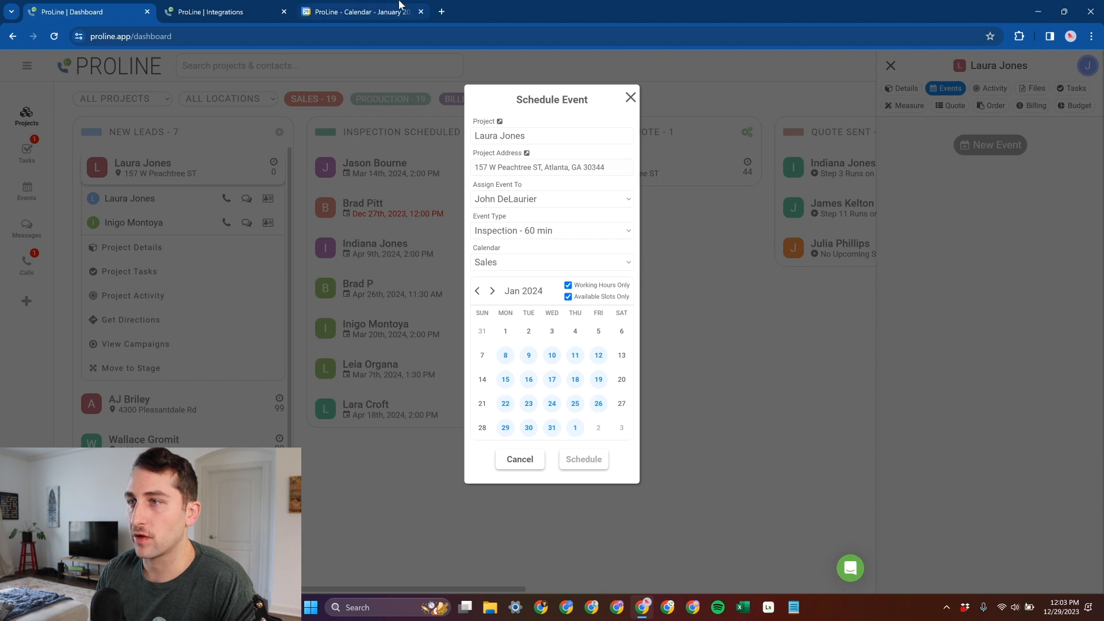
- Check the assignee choices and compare the available January dates with the Out of Town event in Google Calendar
{"action": "left_click", "coordinate": [350, 12]}
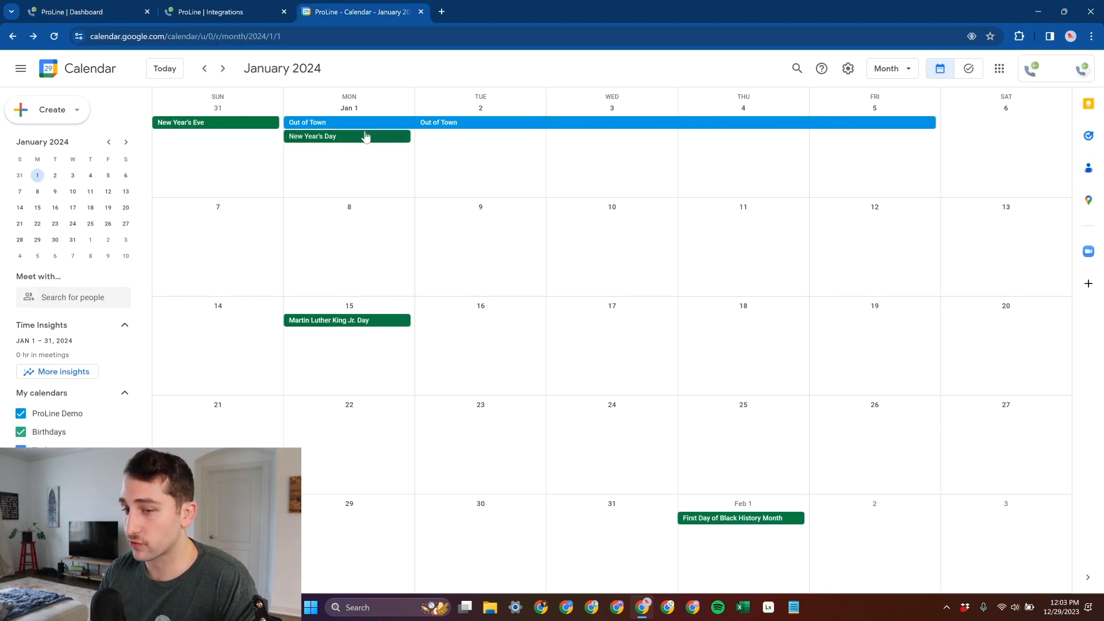
{"action": "left_click", "coordinate": [85, 6]}
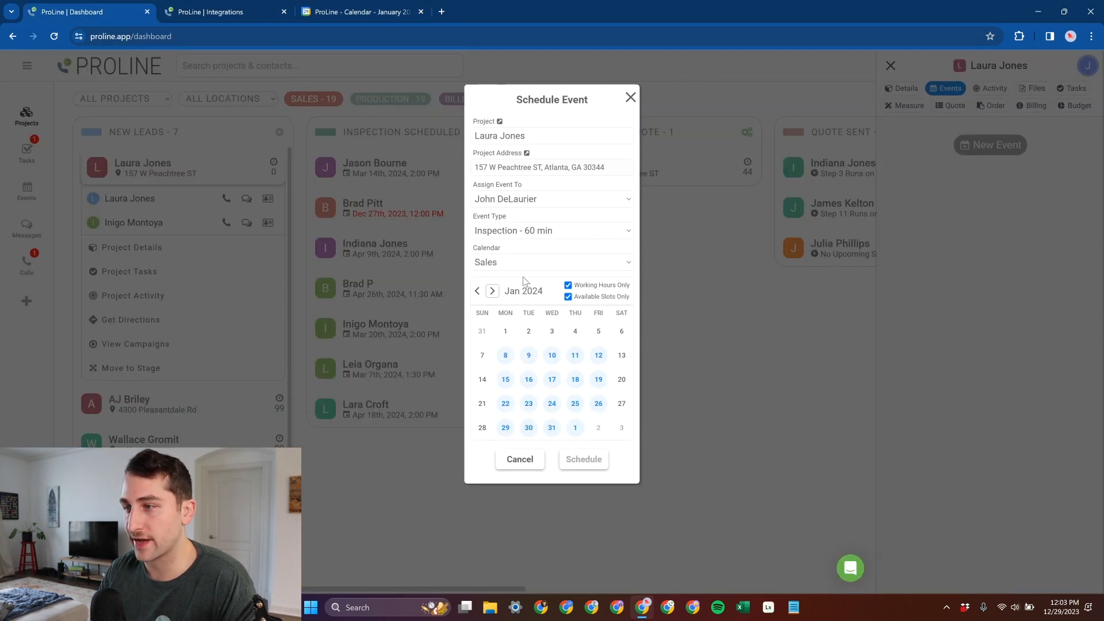
{"action": "left_click", "coordinate": [506, 199]}
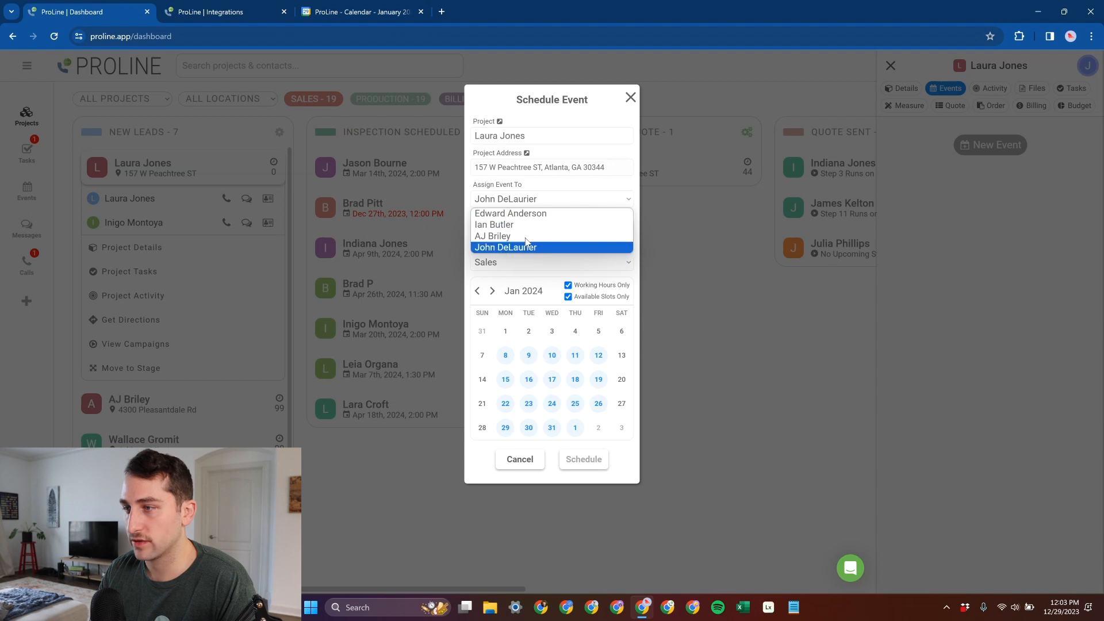
{"action": "left_click", "coordinate": [530, 191]}
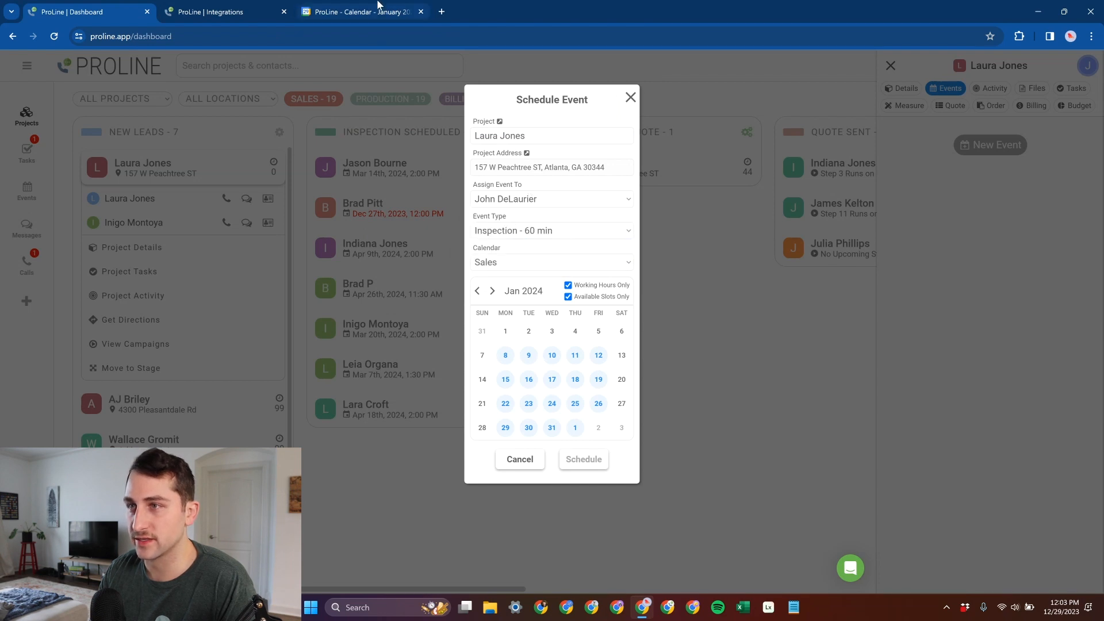
{"action": "left_click", "coordinate": [341, 7]}
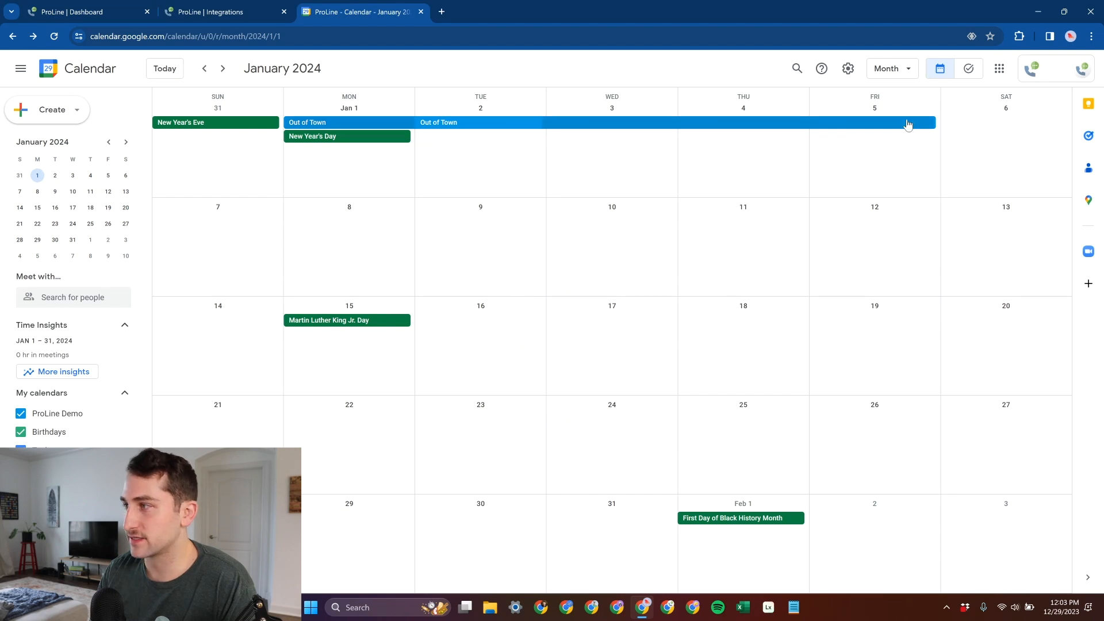
{"action": "left_click", "coordinate": [907, 123]}
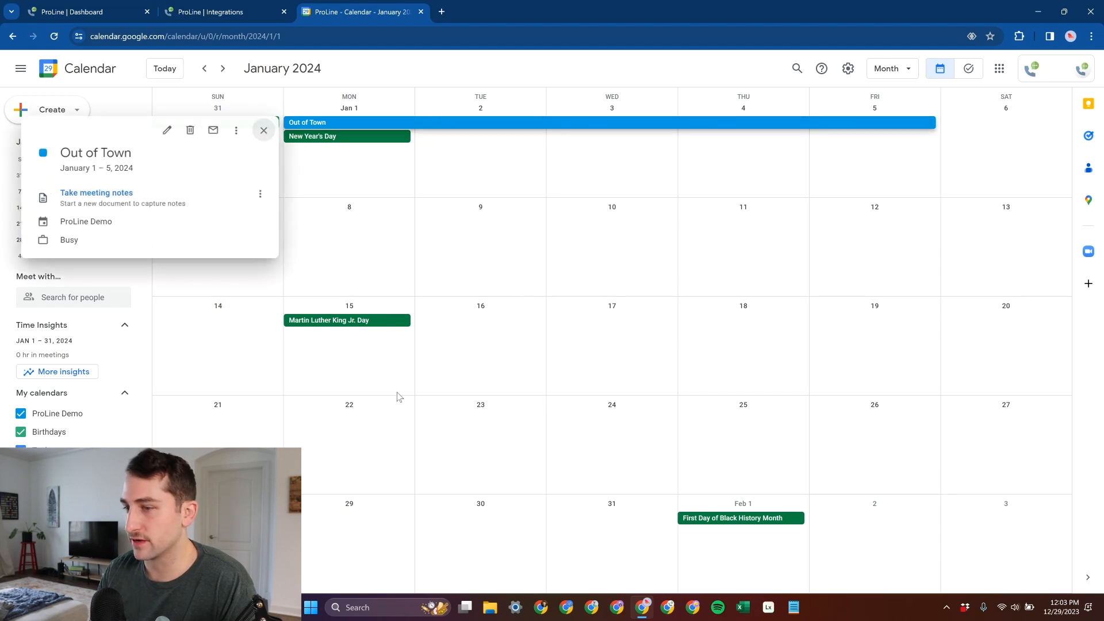
{"action": "left_click", "coordinate": [263, 130]}
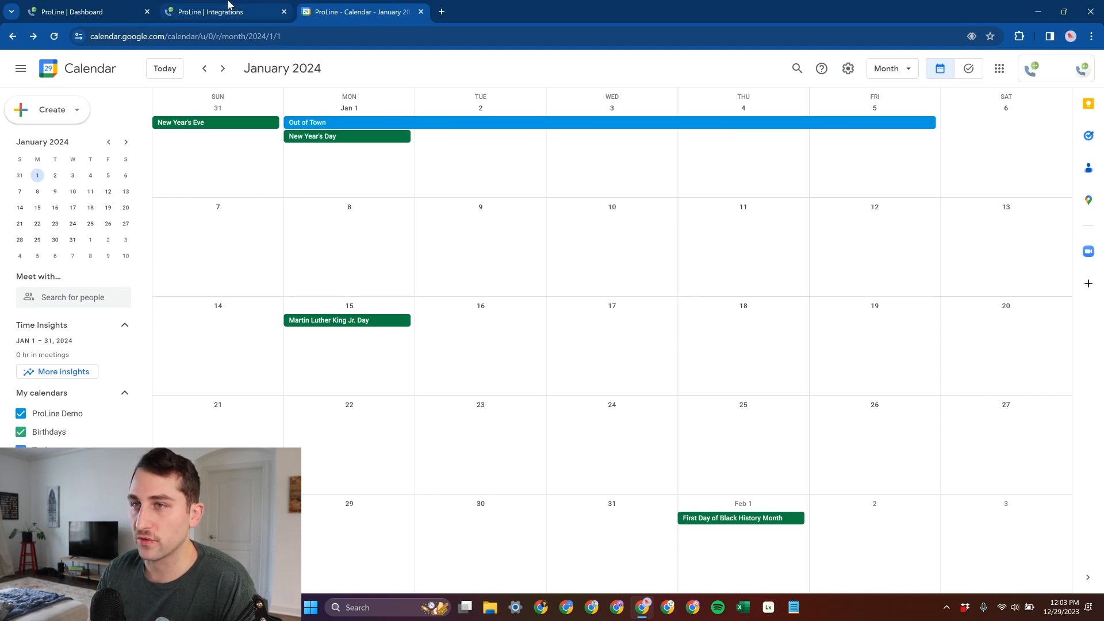
{"action": "left_click", "coordinate": [133, 5]}
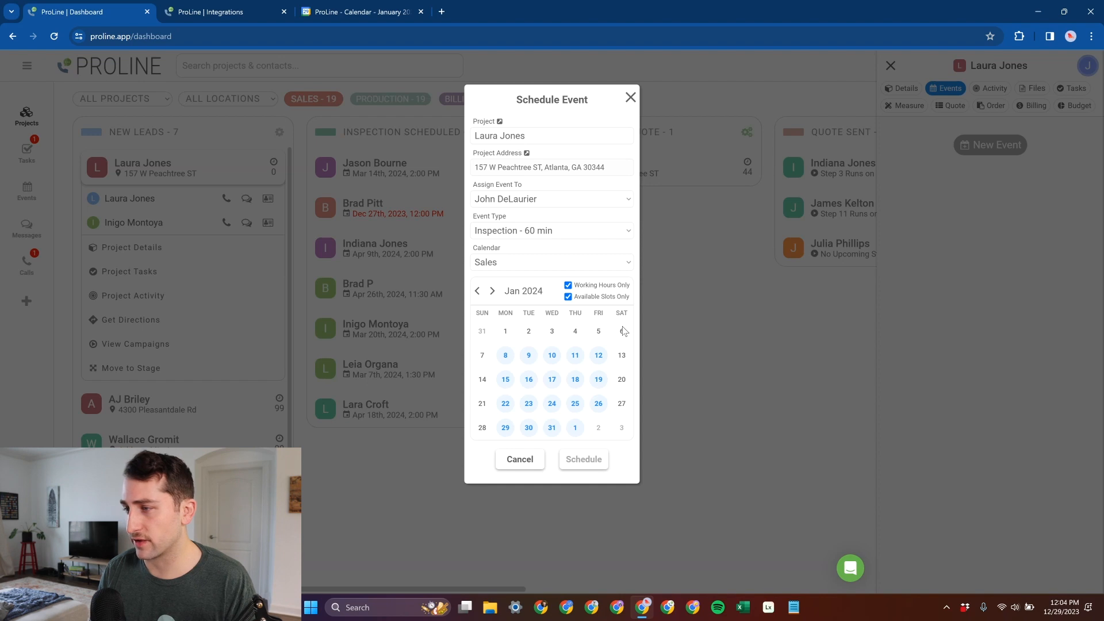
- Schedule the 60-minute inspection for Monday, Jan 8th, 2024 at 9:00 AM
{"action": "left_click", "coordinate": [505, 354]}
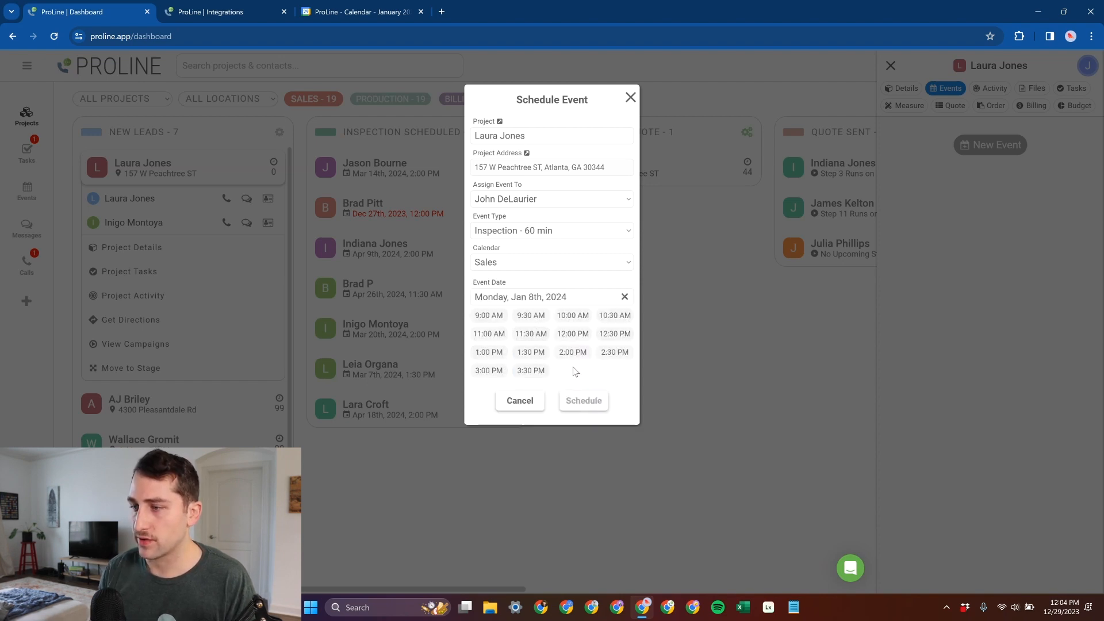
{"action": "left_click", "coordinate": [489, 315]}
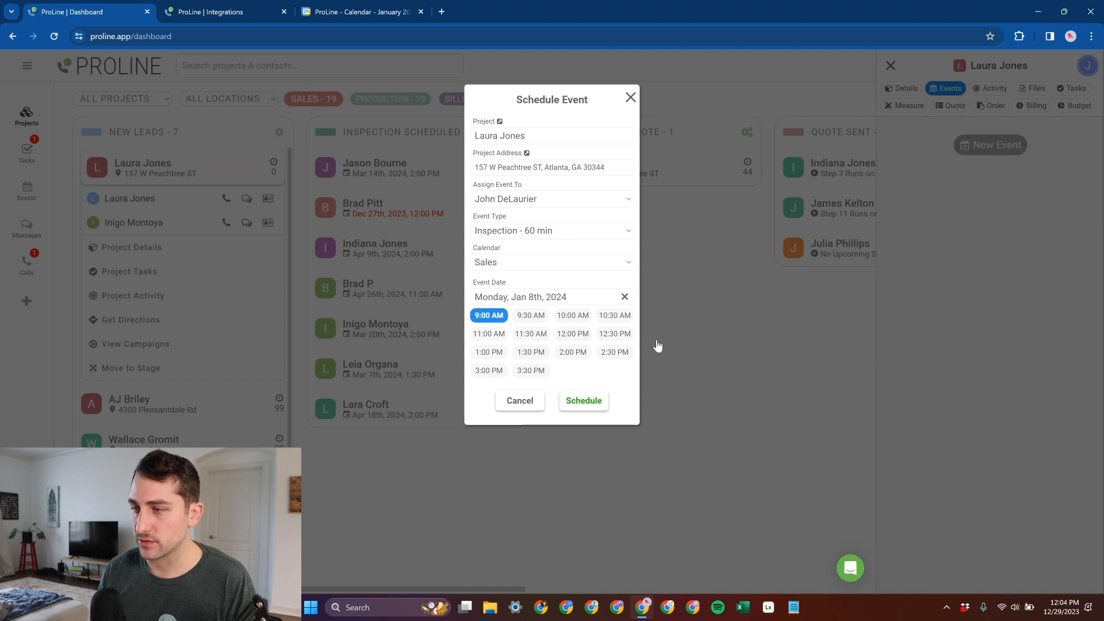
{"action": "left_click", "coordinate": [584, 401]}
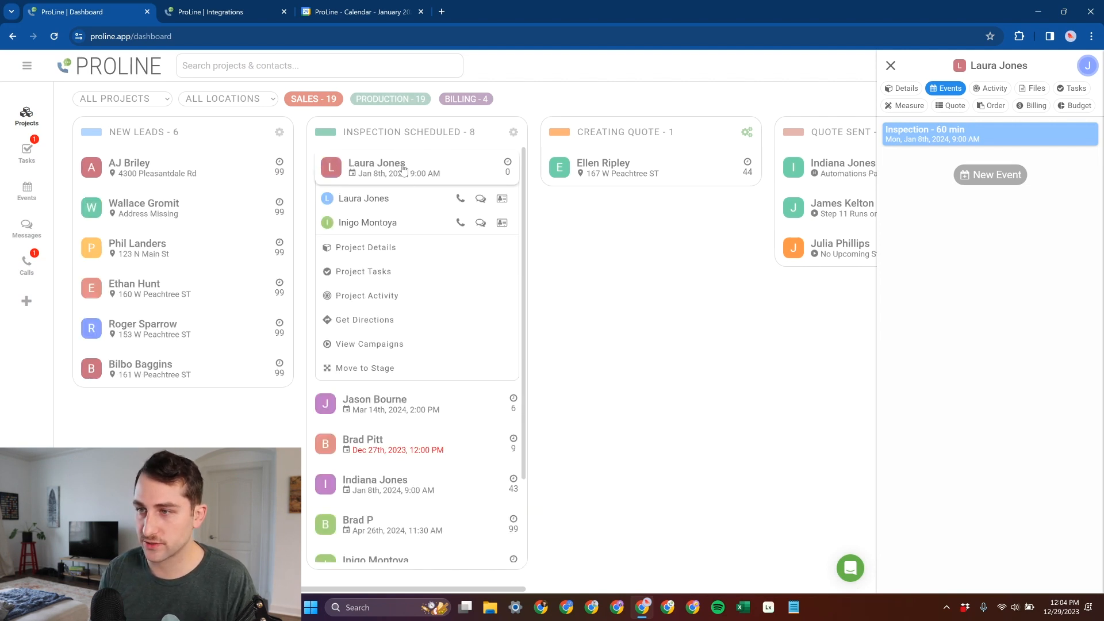
- Open the full APPT REMINDERS campaign from the first Inspection Scheduled project and review its email and text reminder steps
{"action": "left_click", "coordinate": [367, 178]}
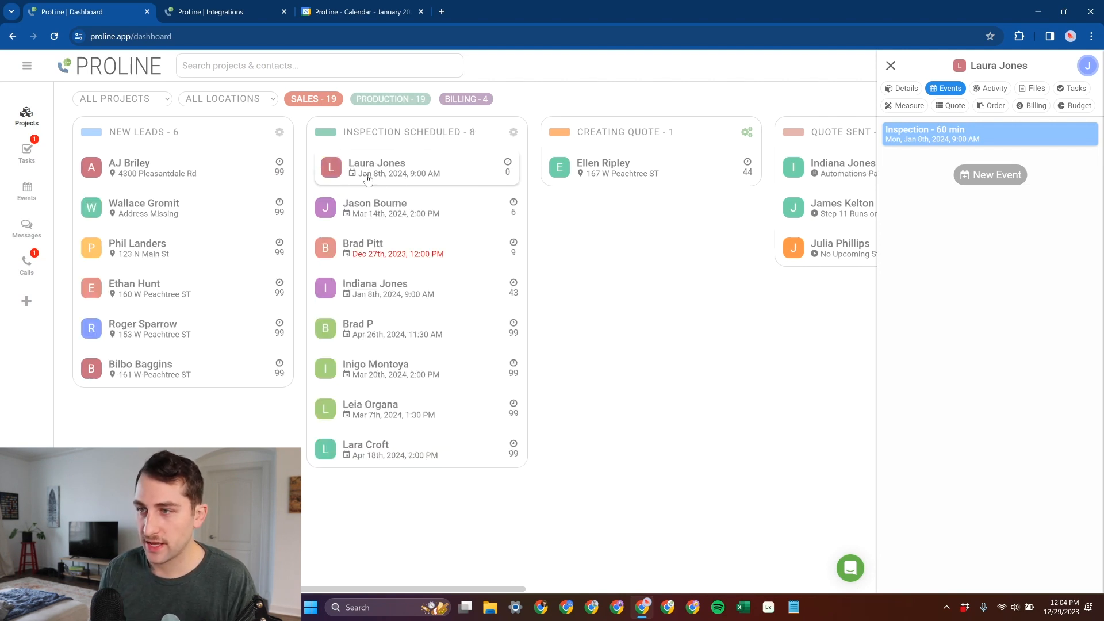
{"action": "left_click", "coordinate": [401, 176]}
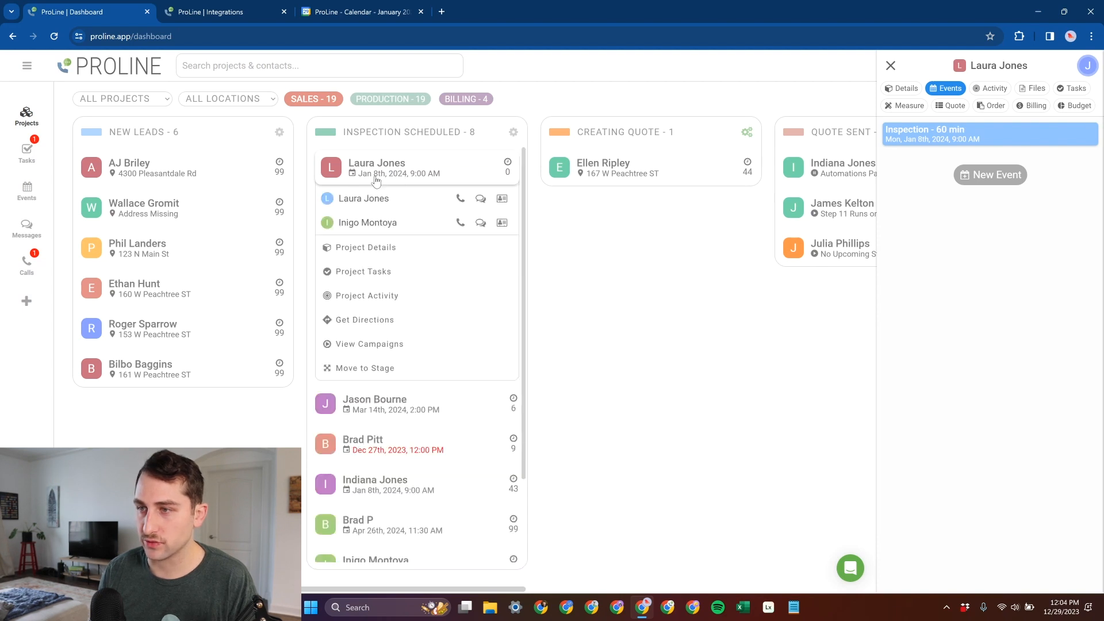
{"action": "left_click", "coordinate": [424, 346]}
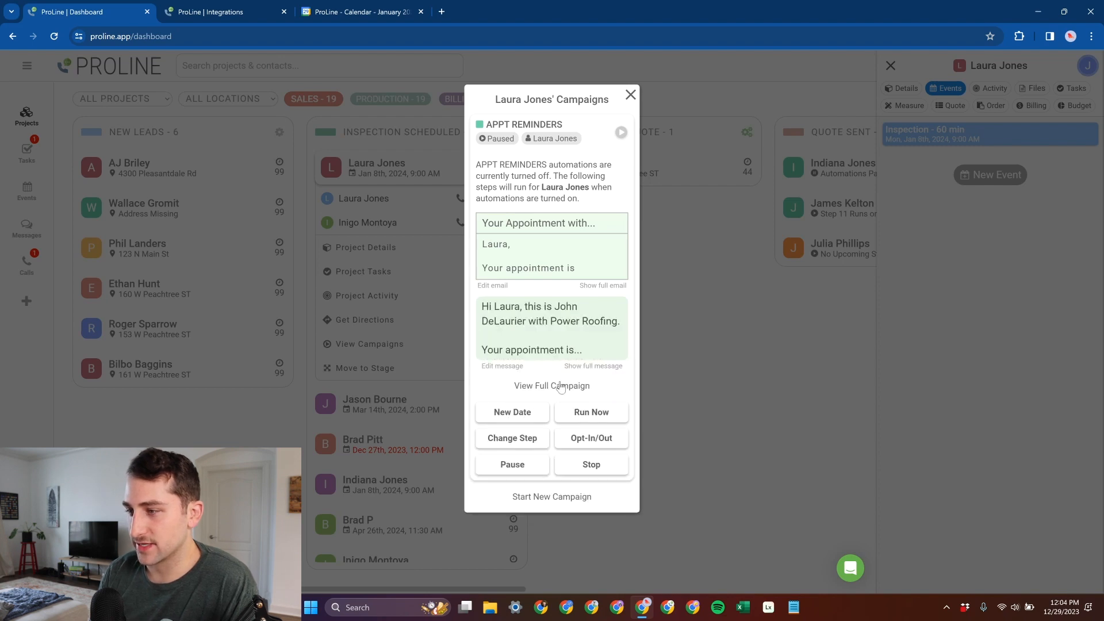
{"action": "left_click", "coordinate": [562, 388]}
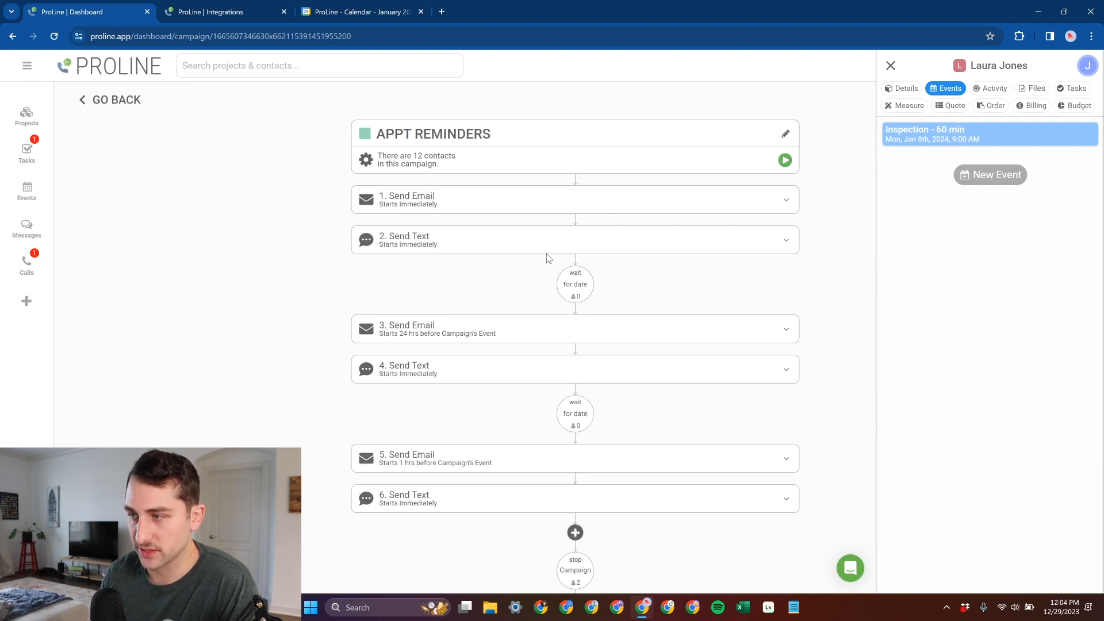
{"action": "scroll", "coordinate": [547, 259], "scroll_direction": "down", "scroll_amount": 1}
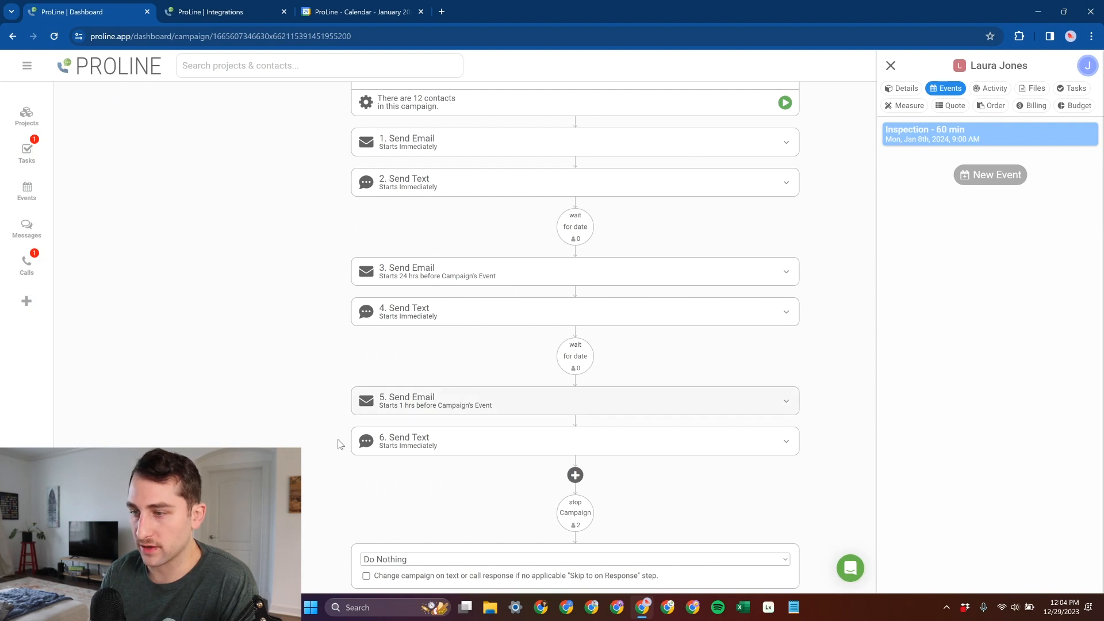
{"action": "scroll", "coordinate": [378, 430], "scroll_direction": "down", "scroll_amount": 1}
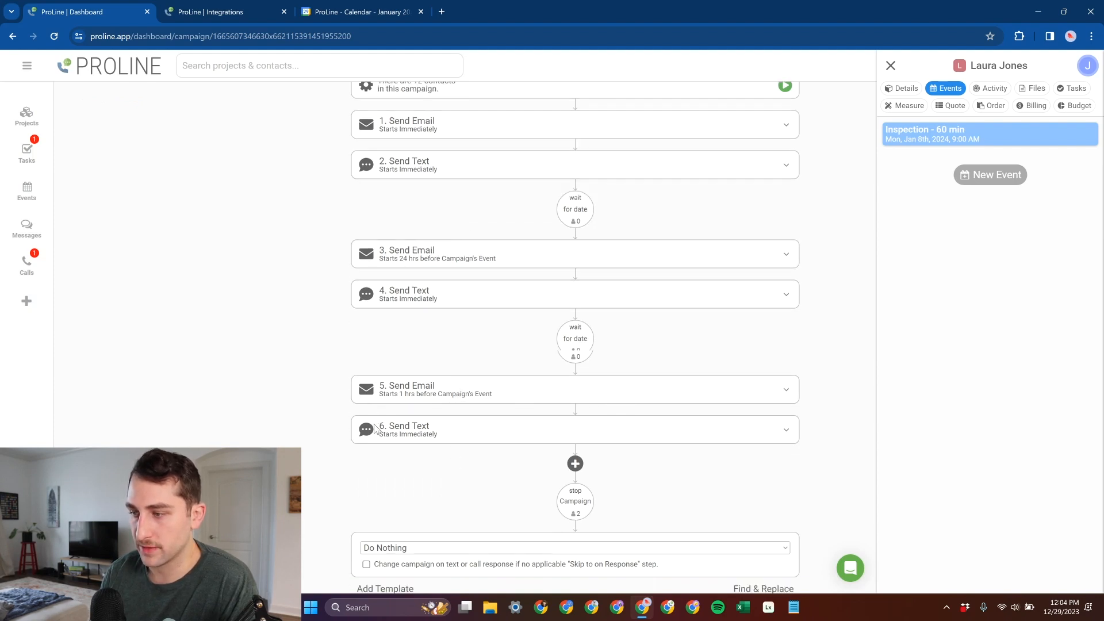
{"action": "scroll", "coordinate": [374, 429], "scroll_direction": "down", "scroll_amount": 1}
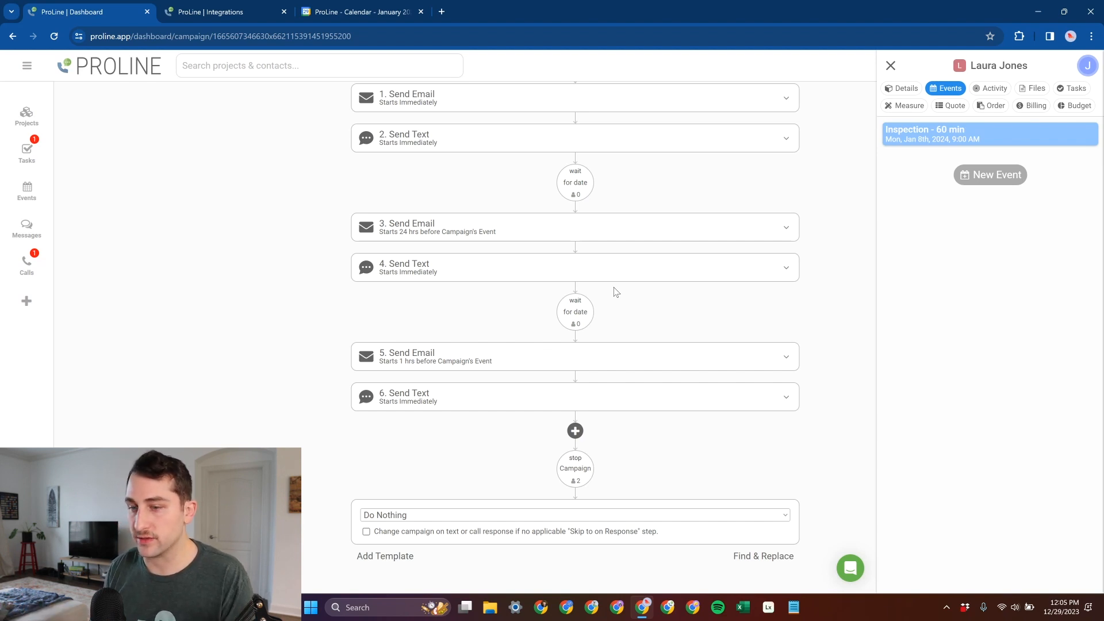
{"action": "scroll", "coordinate": [614, 291], "scroll_direction": "up", "scroll_amount": 3}
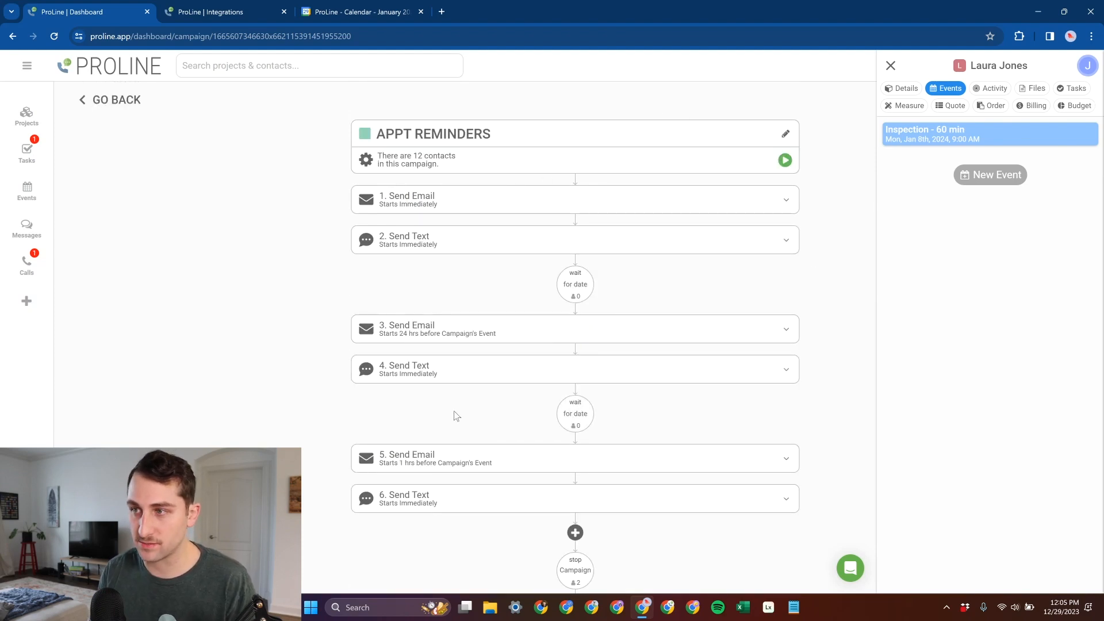
{"action": "scroll", "coordinate": [512, 316], "scroll_direction": "down", "scroll_amount": 3}
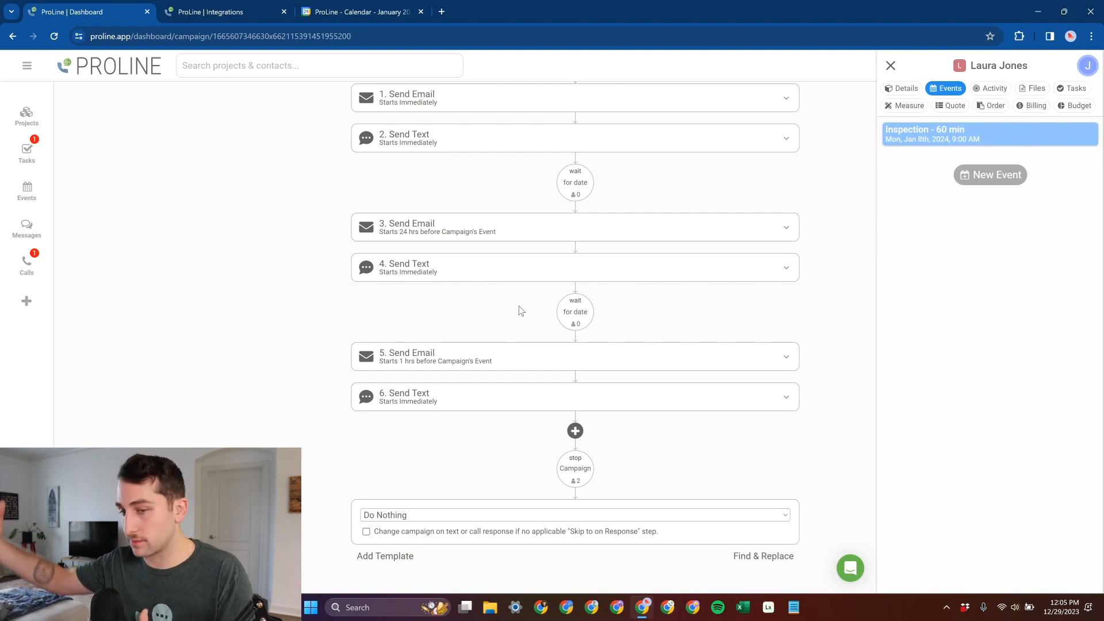
{"action": "scroll", "coordinate": [520, 306], "scroll_direction": "up", "scroll_amount": 3}
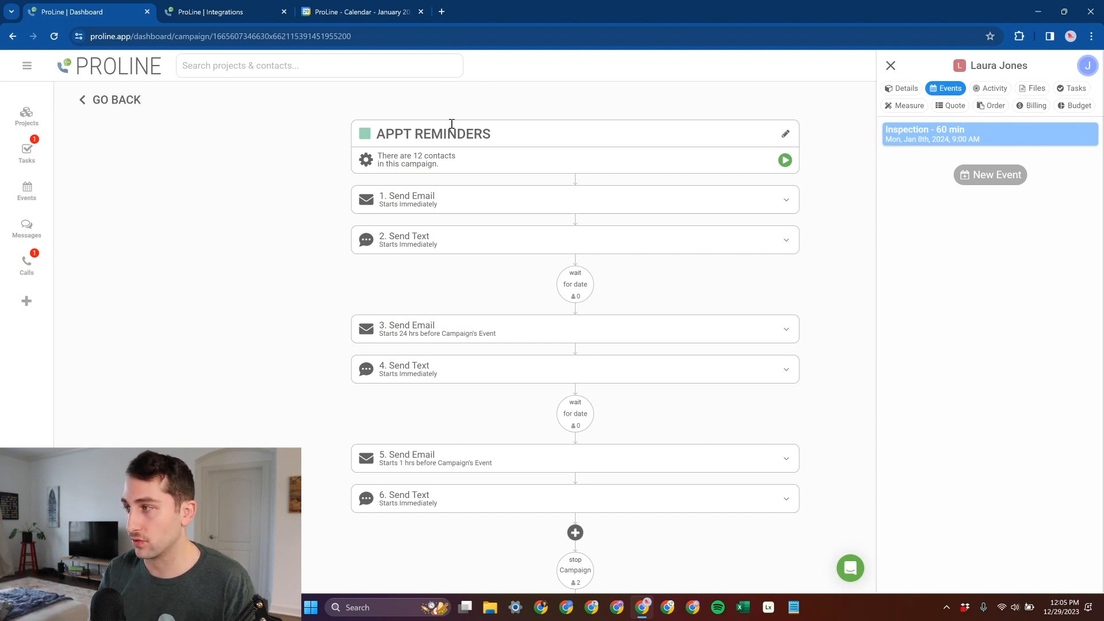
- Leave the campaign and view the January 2024 events calendar to check the scheduled inspection
{"action": "left_click", "coordinate": [124, 102]}
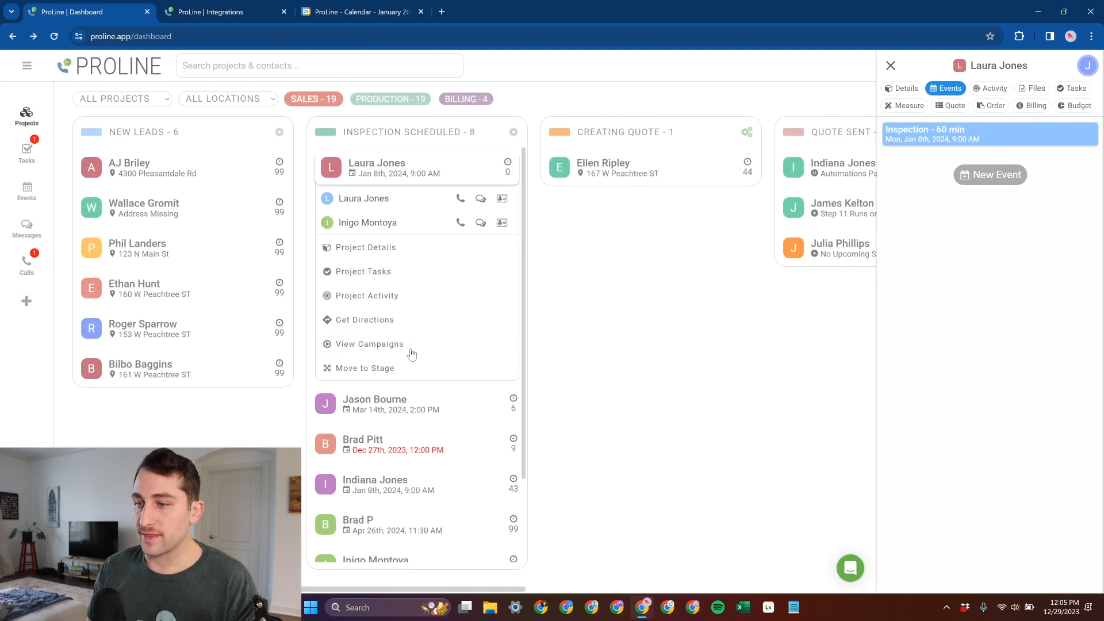
{"action": "left_click", "coordinate": [26, 191]}
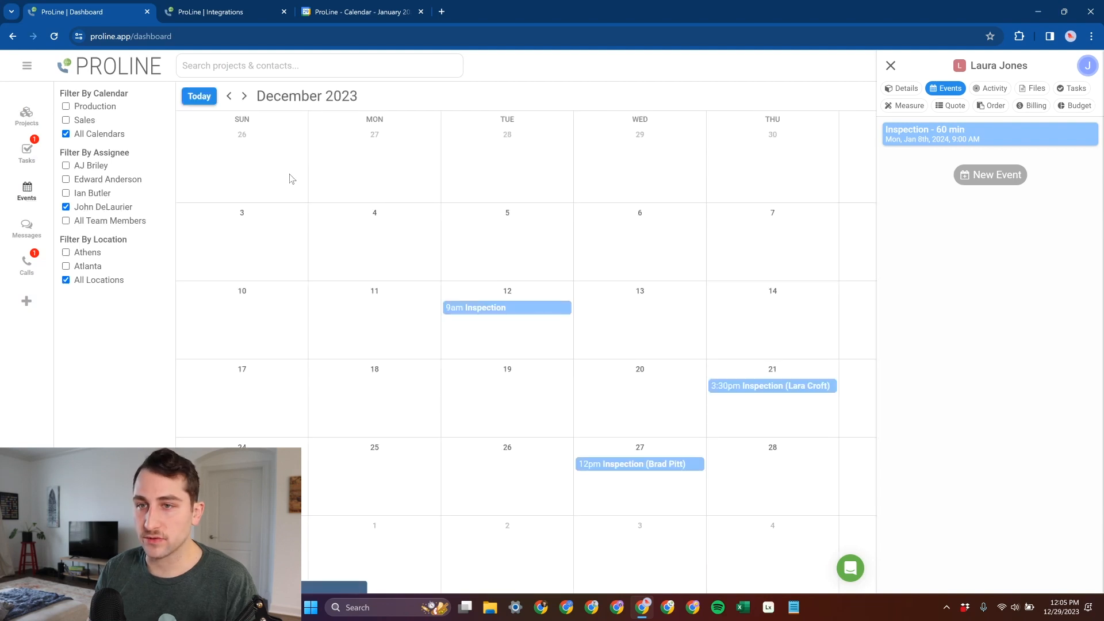
{"action": "left_click", "coordinate": [244, 96]}
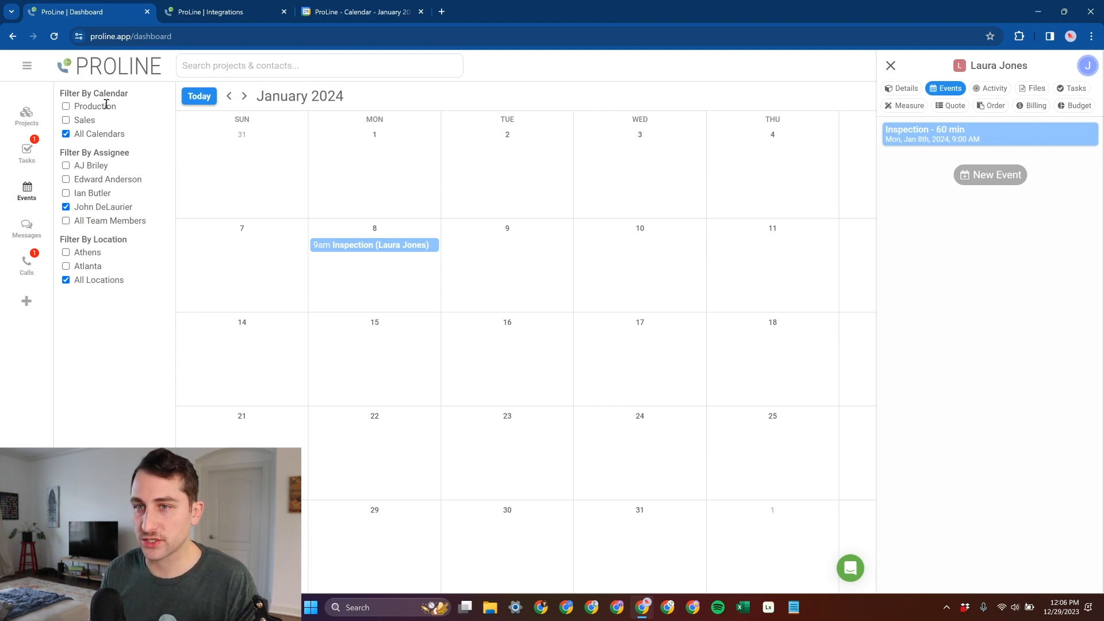
- Start another event for the same Inspection Scheduled project, using the Production calendar and the Production - All Day event type
{"action": "left_click", "coordinate": [26, 115]}
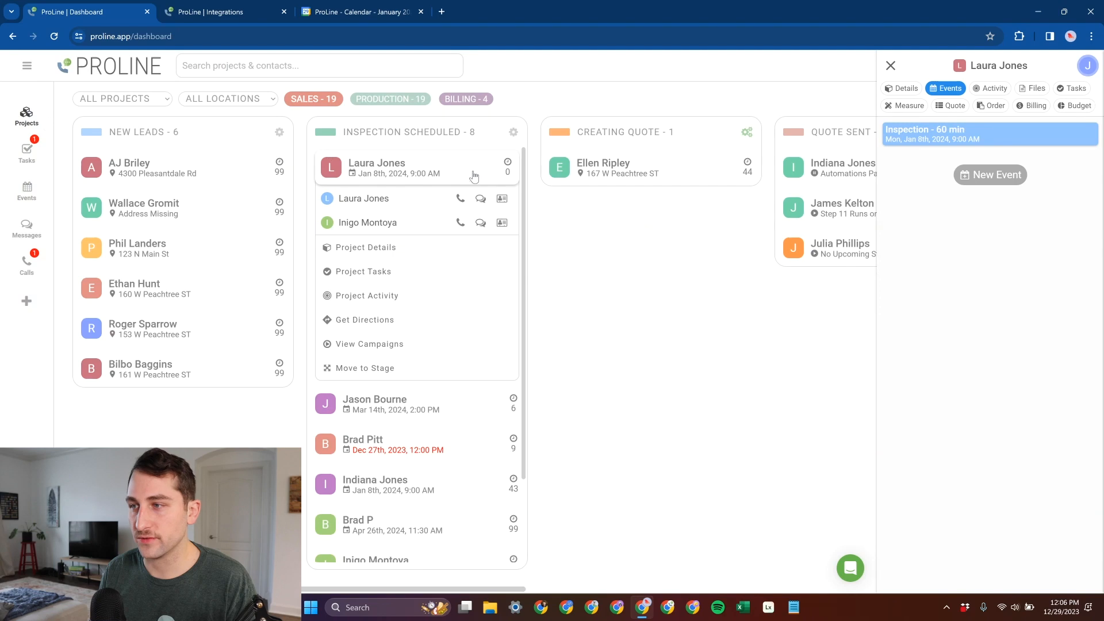
{"action": "left_click", "coordinate": [428, 249]}
{"action": "left_click", "coordinate": [945, 89]}
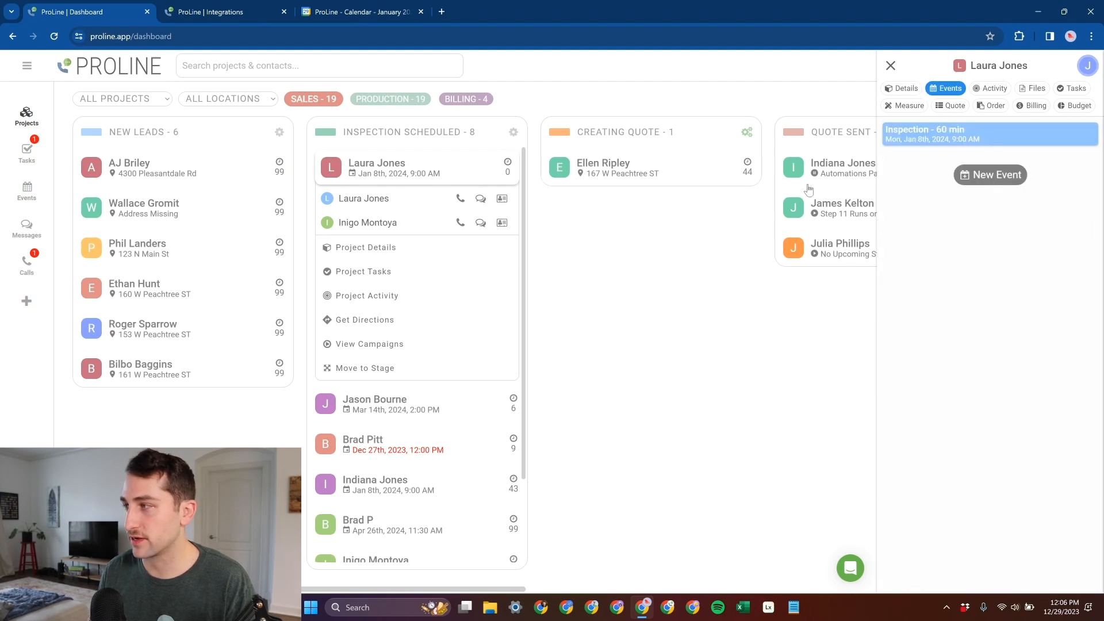
{"action": "left_click", "coordinate": [984, 179]}
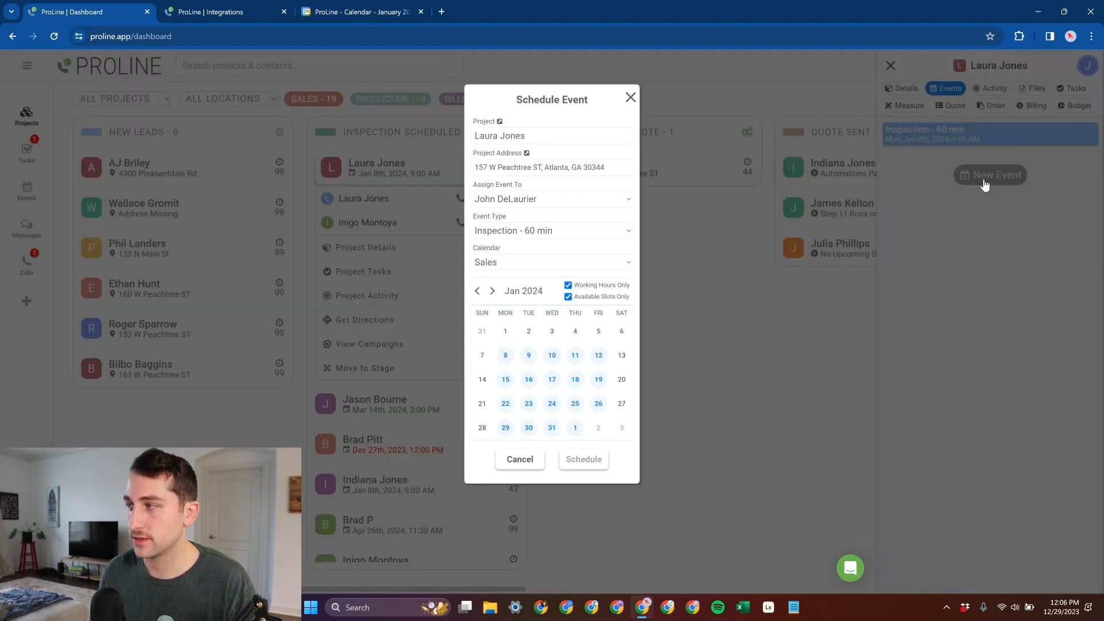
{"action": "left_click", "coordinate": [513, 259]}
{"action": "left_click", "coordinate": [554, 289]}
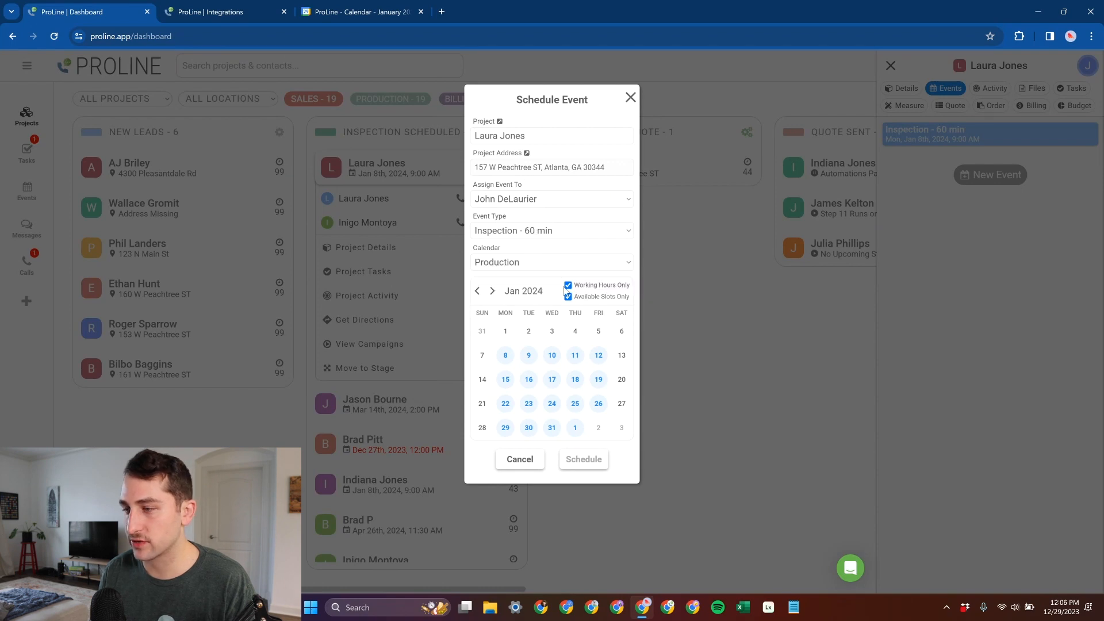
{"action": "left_click", "coordinate": [553, 236]}
{"action": "left_click", "coordinate": [564, 268]}
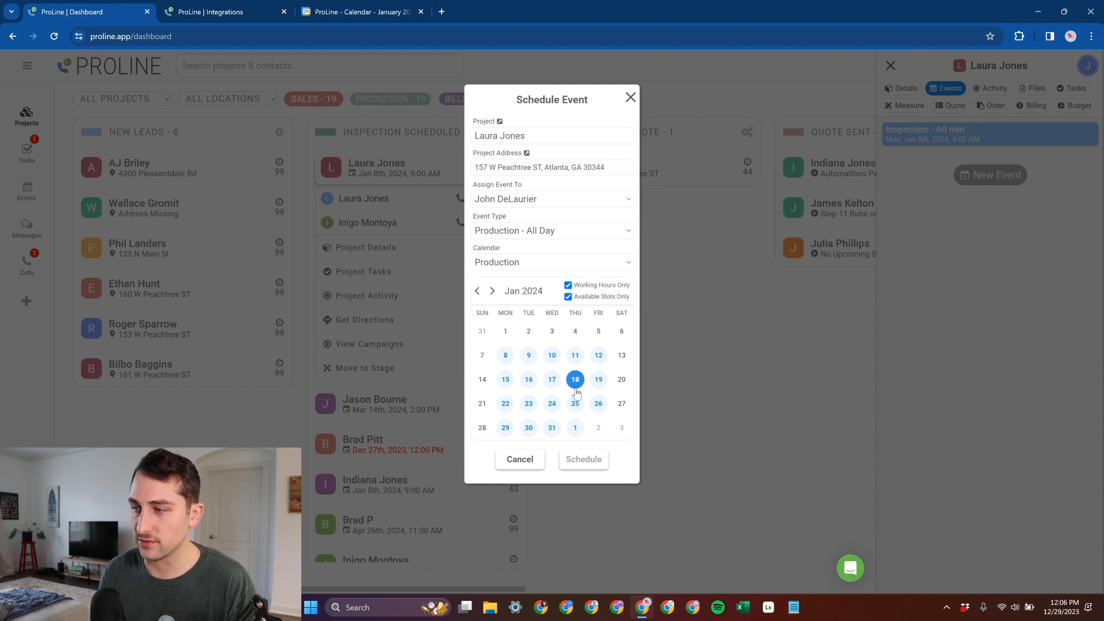
- Schedule the production event for Thursday, Jan 11th, 2024 at 9:00 AM
{"action": "left_click", "coordinate": [575, 355]}
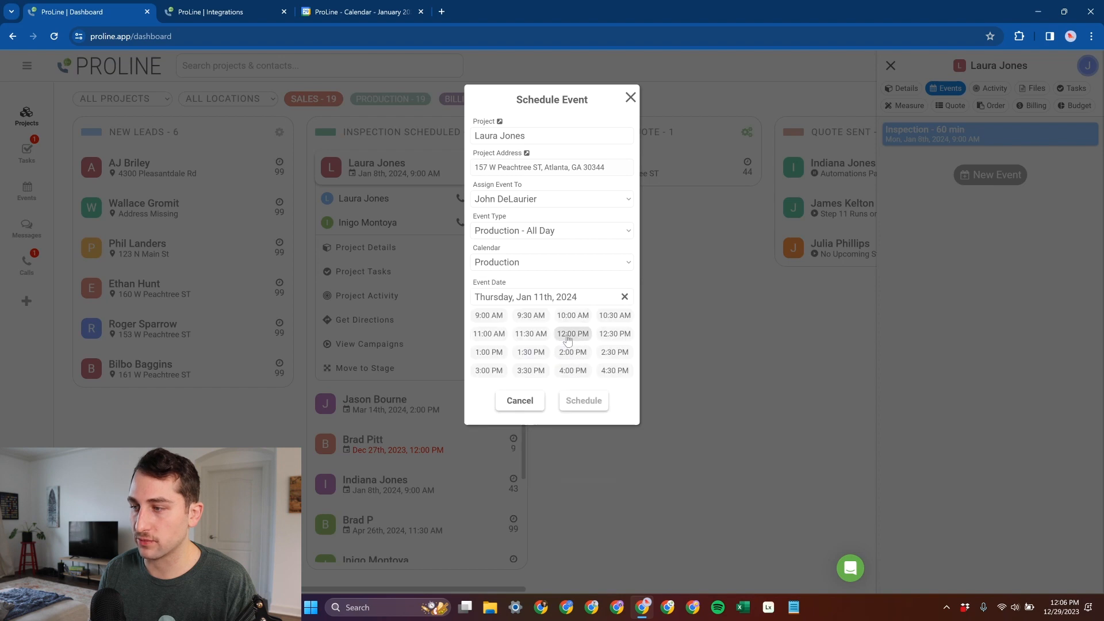
{"action": "left_click", "coordinate": [488, 315]}
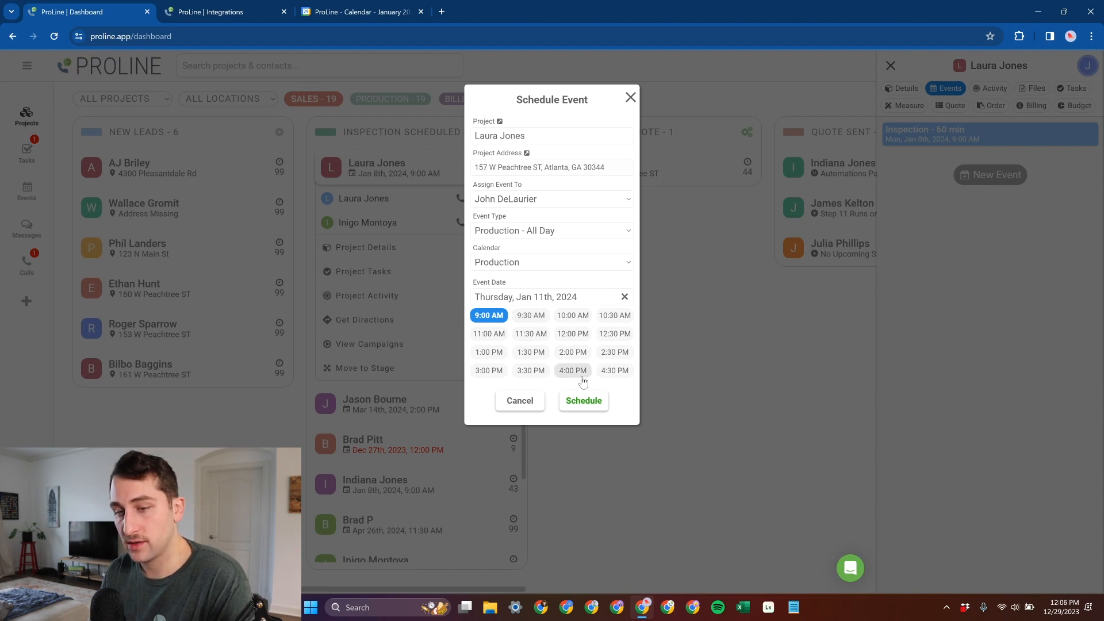
{"action": "left_click", "coordinate": [583, 406]}
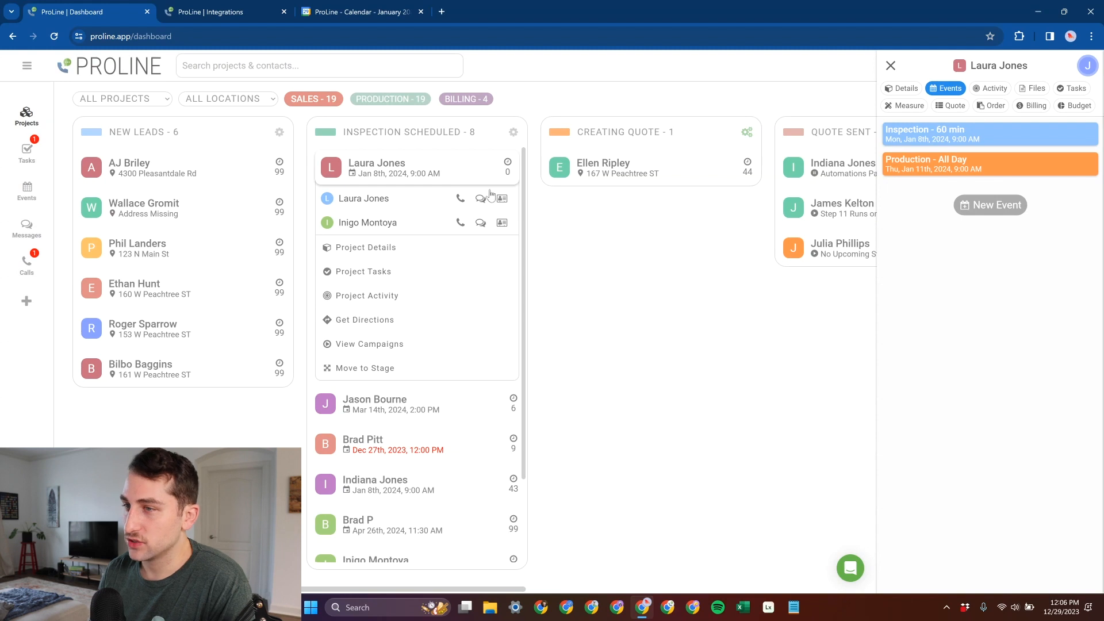
- Show the Production stages and check the first project under Job Scheduled, then collapse its options
{"action": "left_click", "coordinate": [401, 101]}
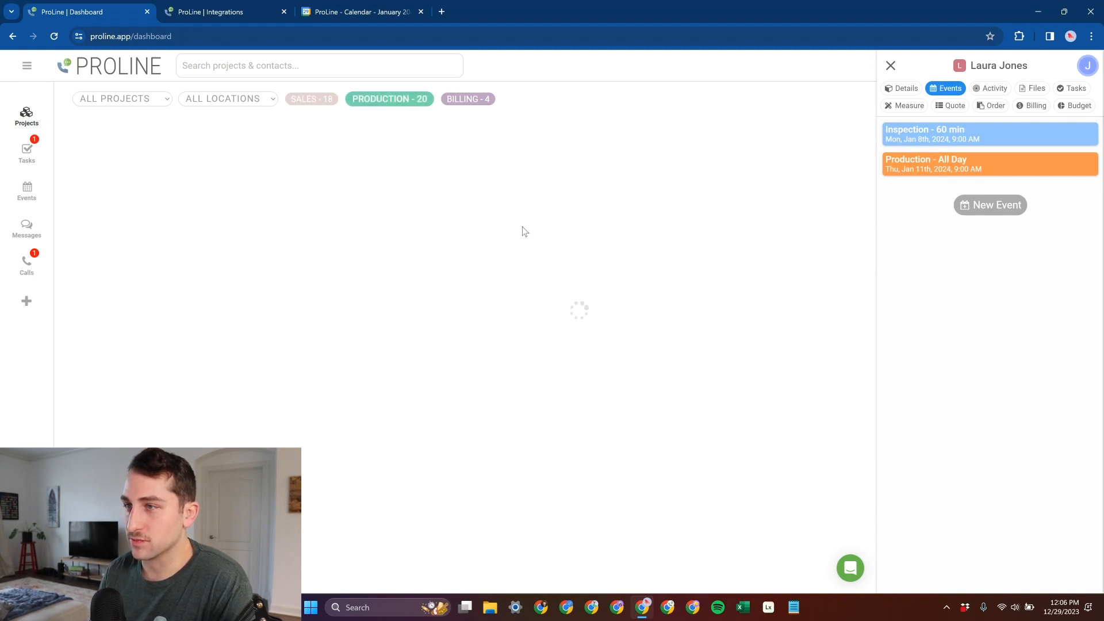
{"action": "left_click", "coordinate": [632, 172]}
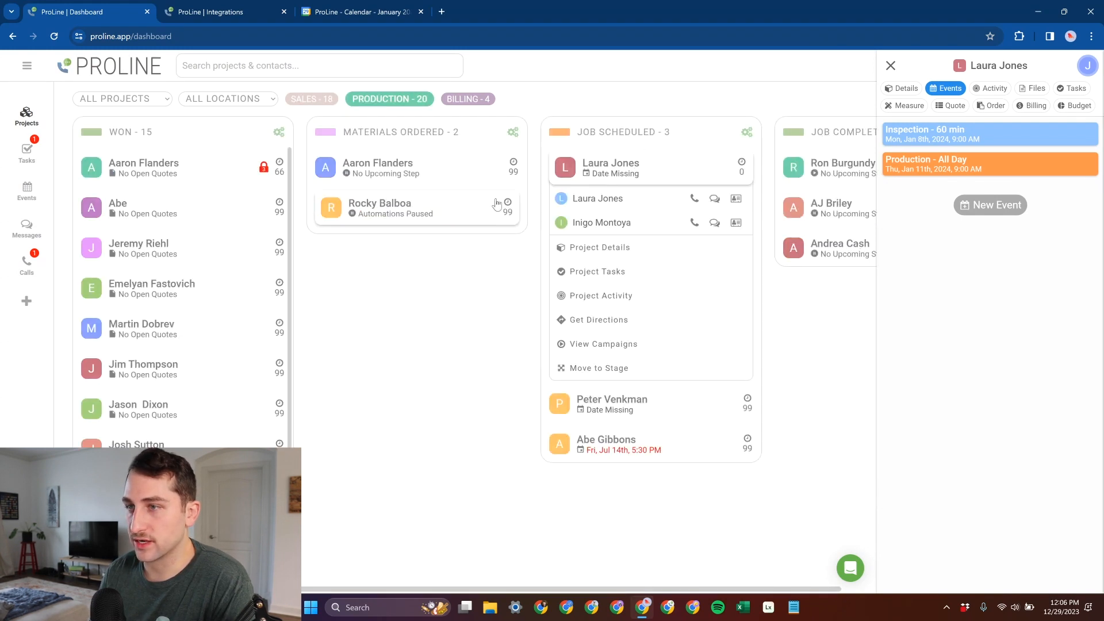
{"action": "left_click", "coordinate": [635, 174]}
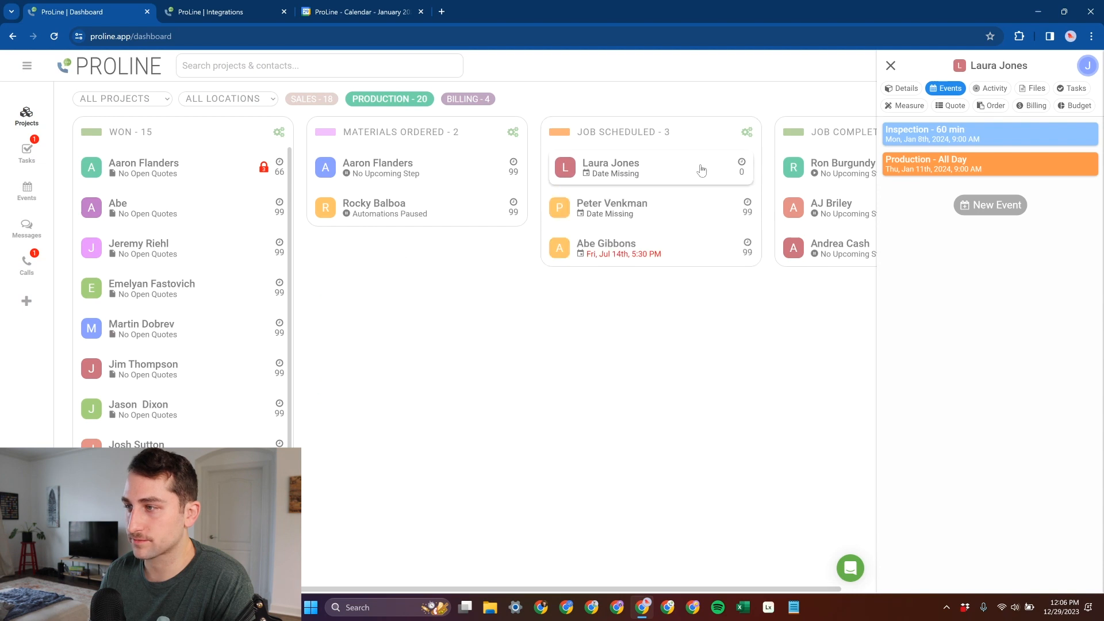
- Review the Job Scheduled stage's move and event triggers, then return to the project board and its Sales stages
{"action": "left_click", "coordinate": [746, 132]}
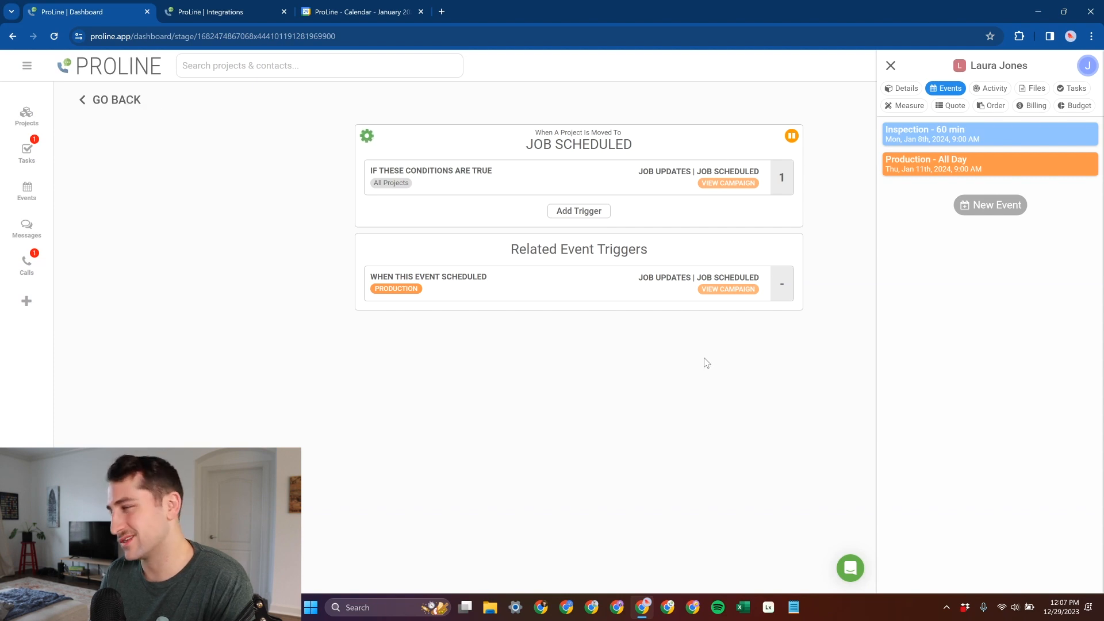
{"action": "left_click", "coordinate": [106, 102]}
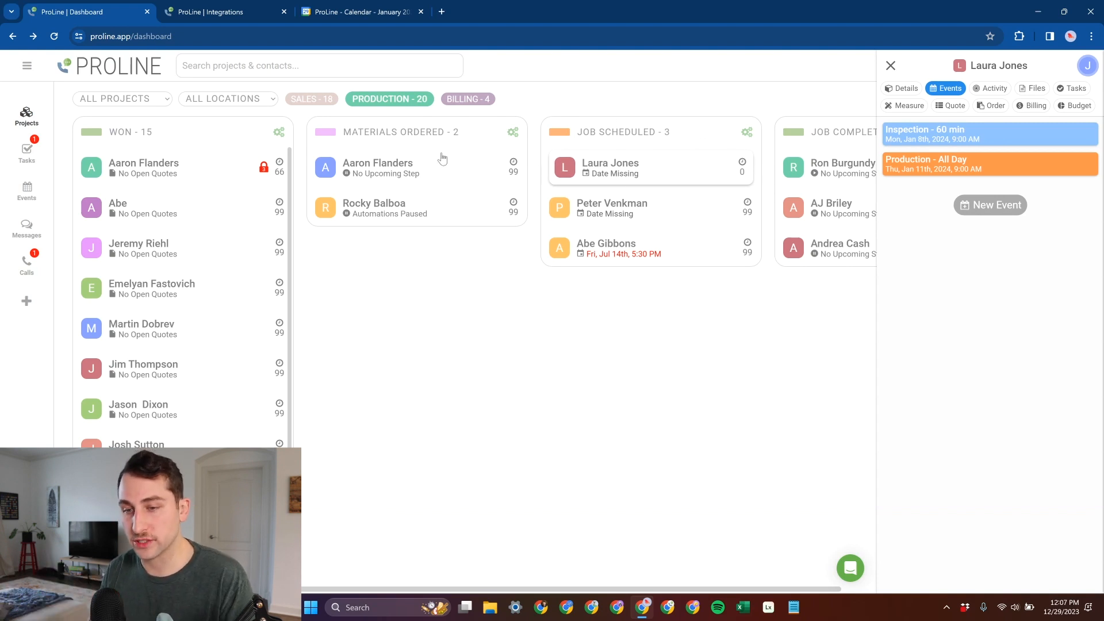
{"action": "left_click", "coordinate": [306, 102]}
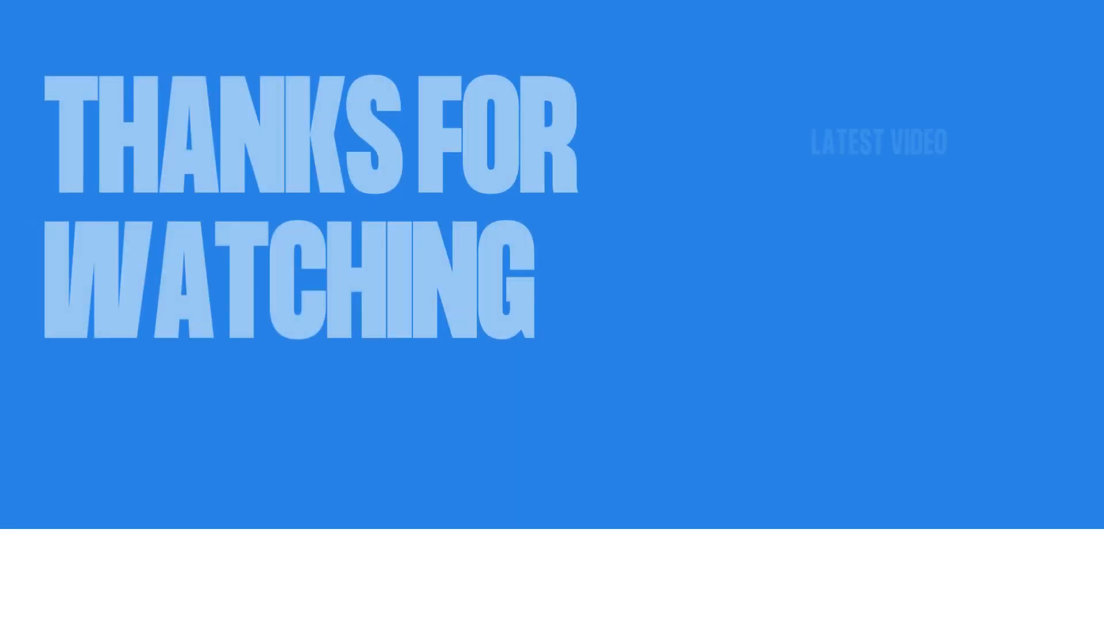